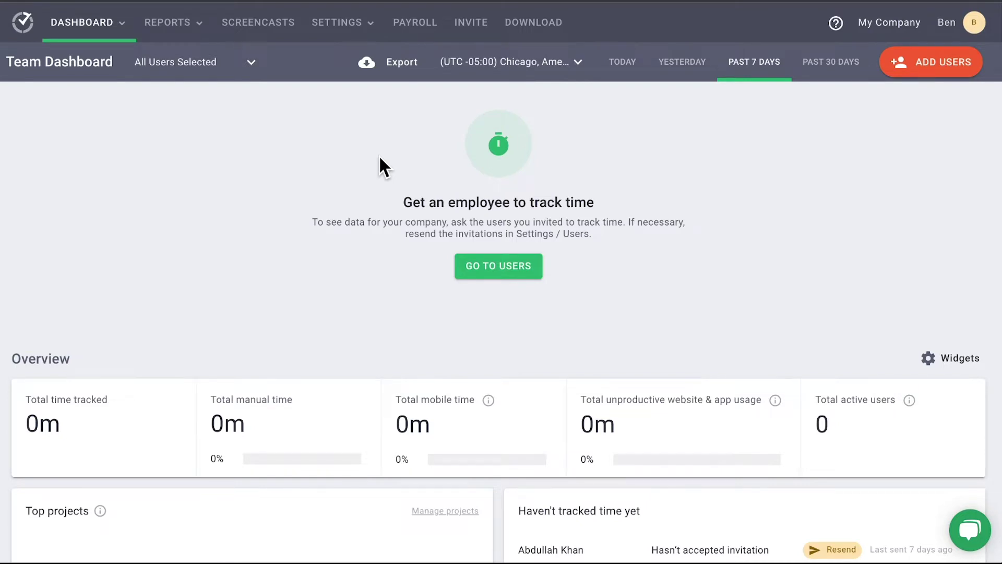
# Step: Open the Users page from the top Settings menu
pyautogui.click(369, 28)
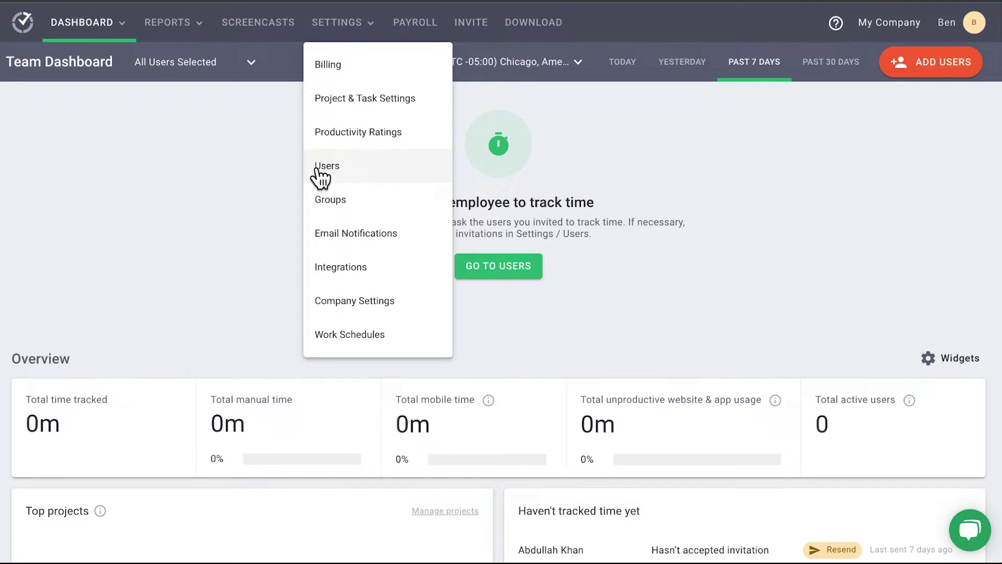
pyautogui.click(333, 164)
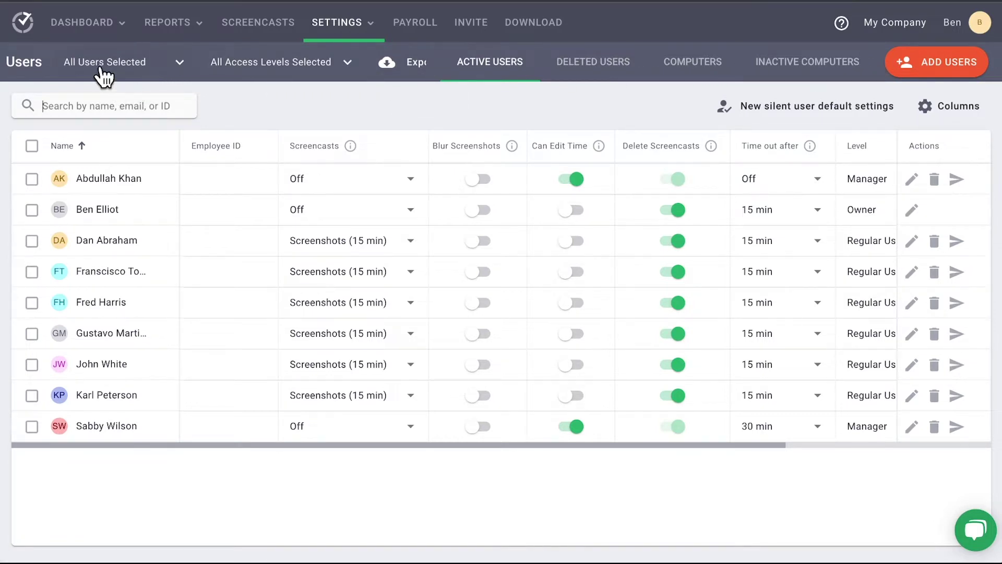
pyautogui.click(184, 61)
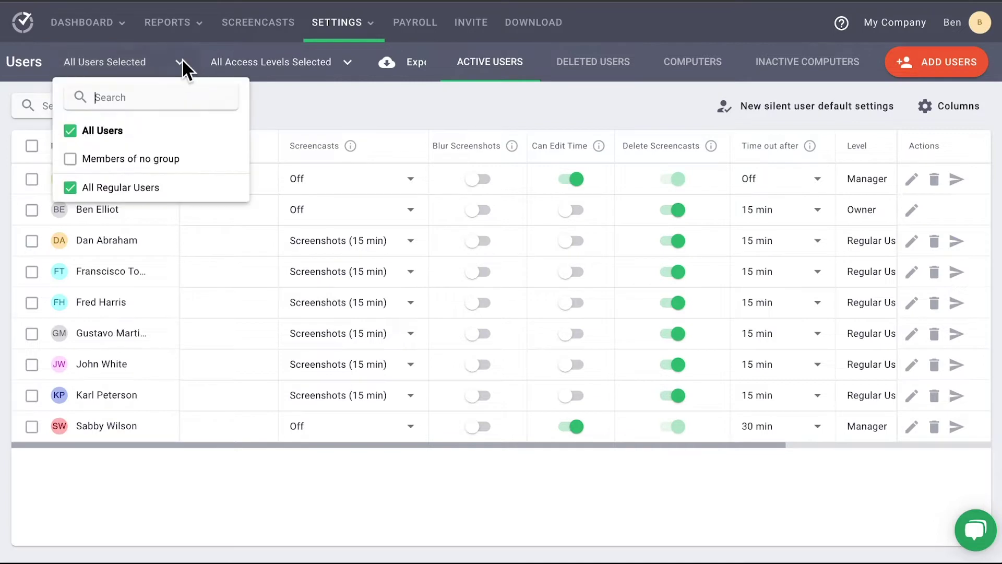
pyautogui.click(180, 60)
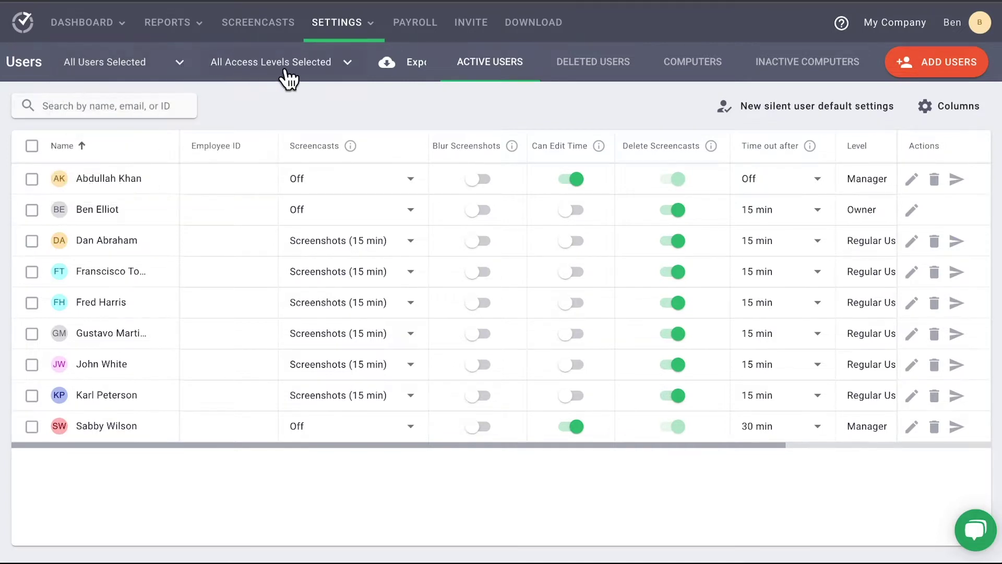
pyautogui.click(349, 62)
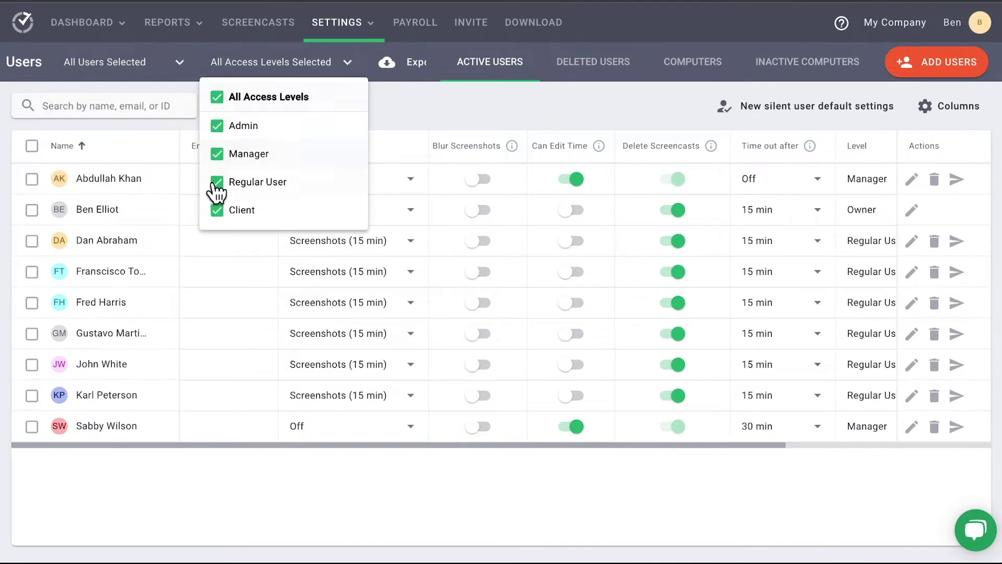
pyautogui.click(346, 62)
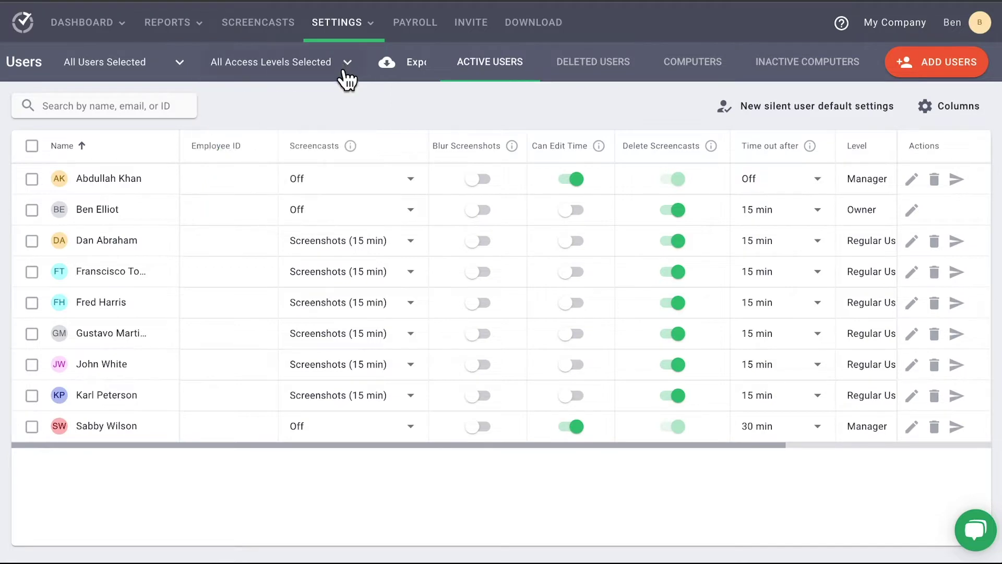
pyautogui.click(397, 66)
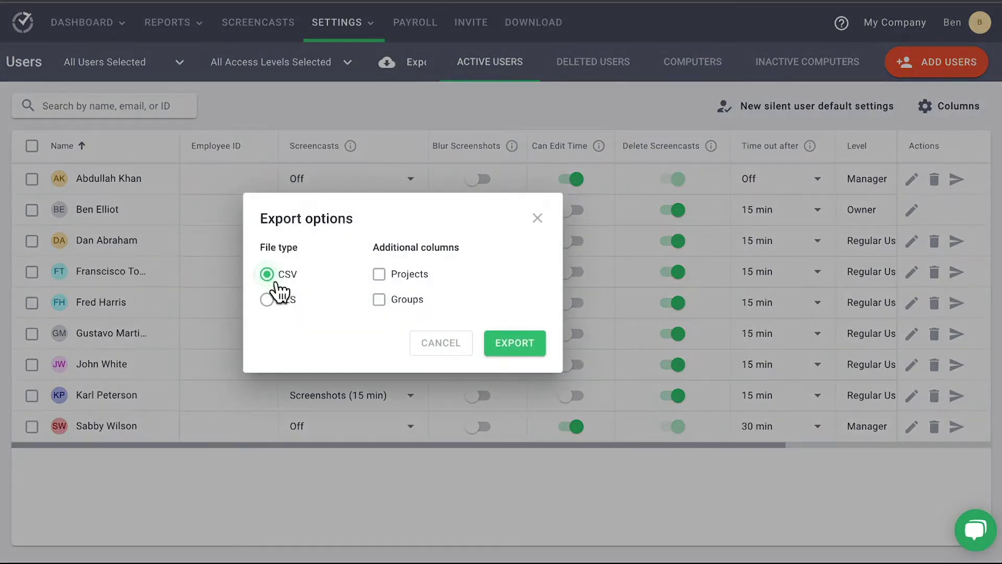
pyautogui.click(537, 219)
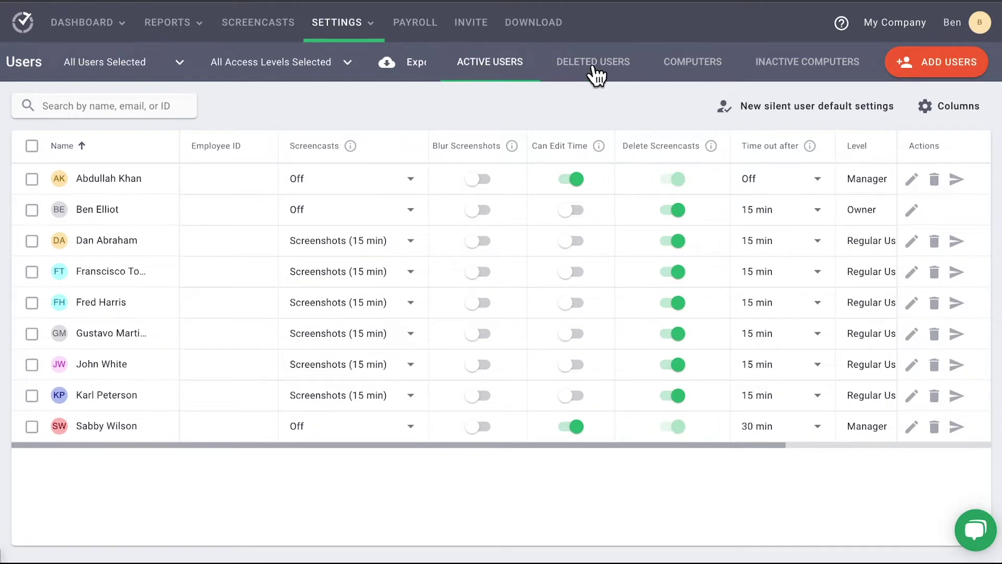
pyautogui.click(564, 74)
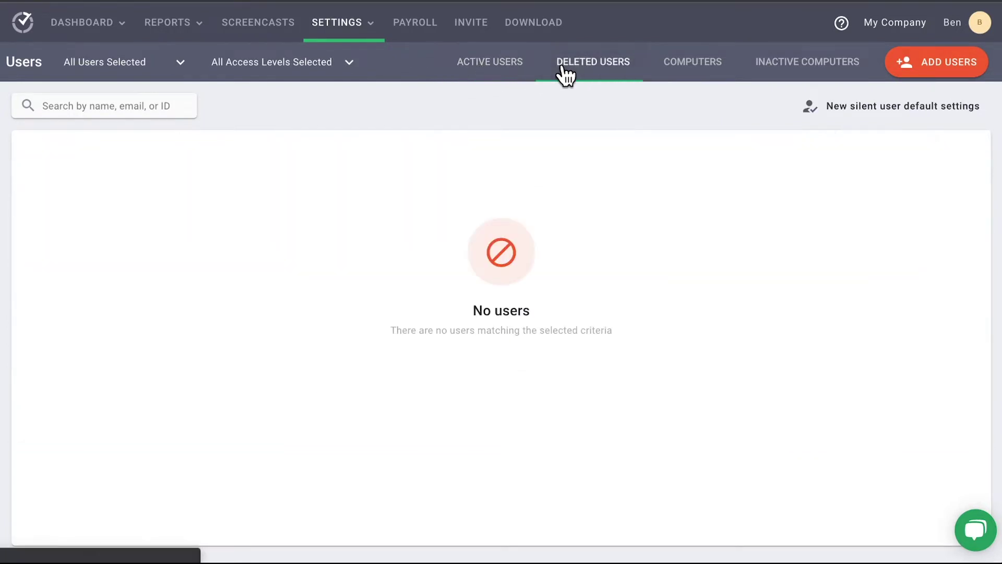
pyautogui.click(518, 72)
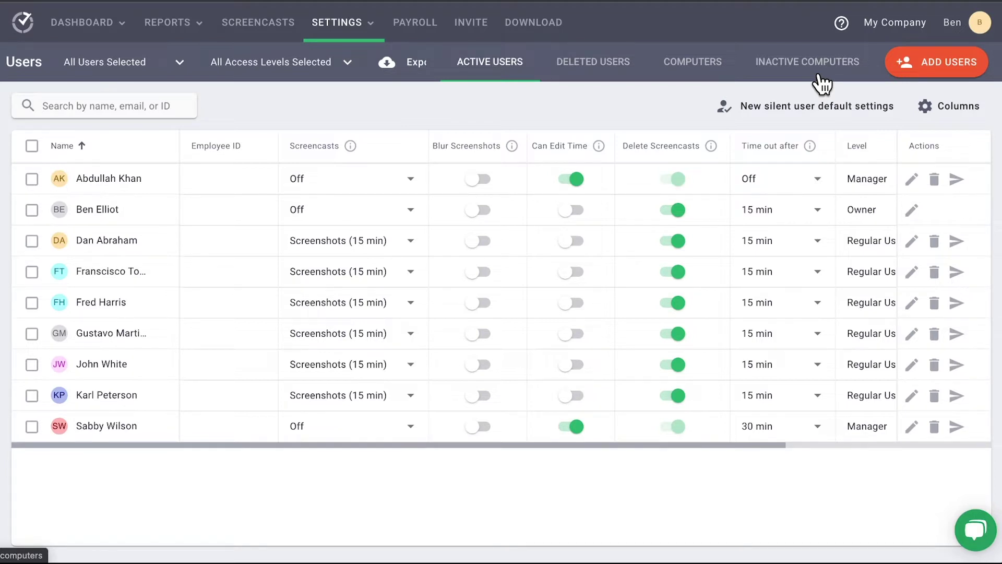
pyautogui.click(951, 61)
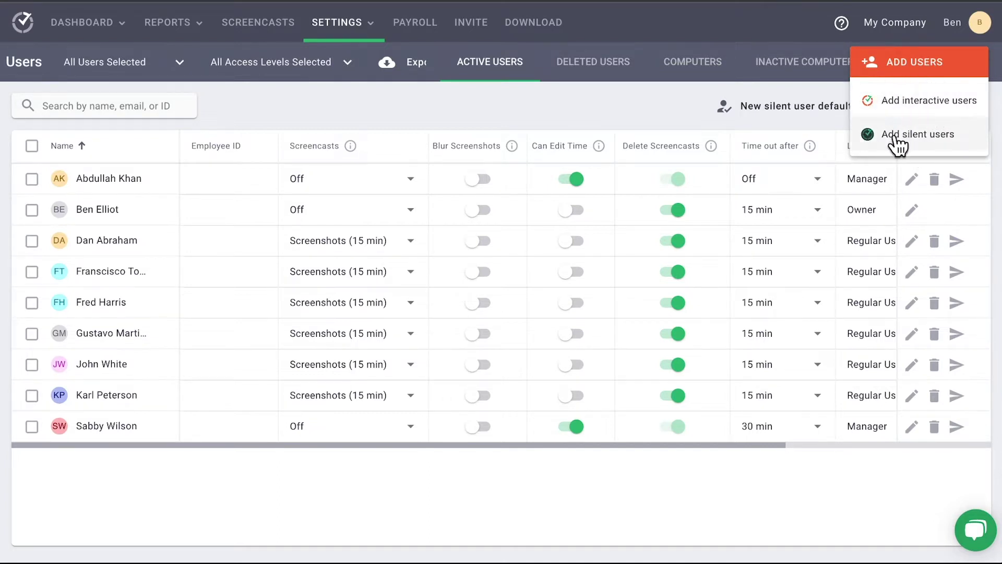
pyautogui.click(901, 109)
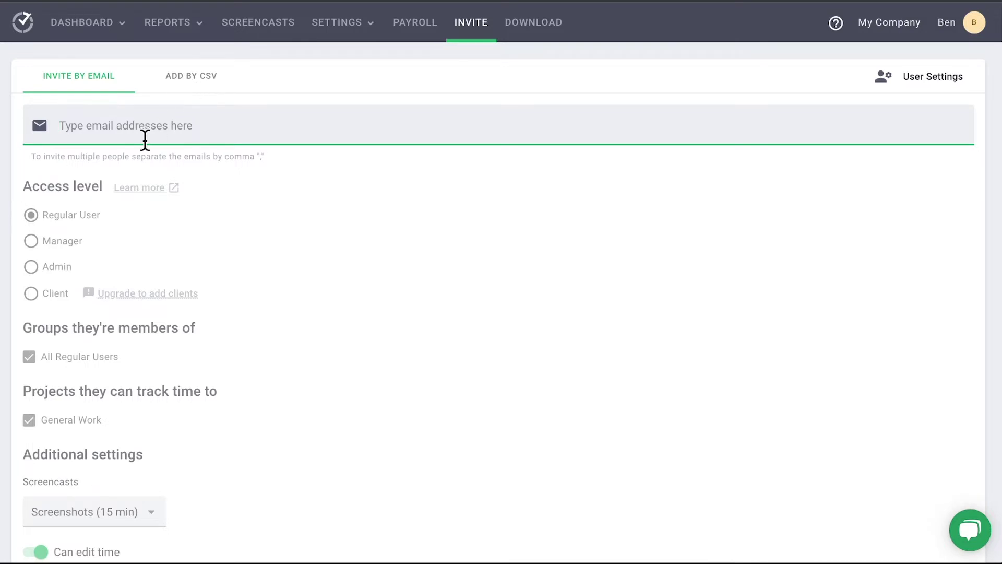
pyautogui.scroll(-3, 139, 185)
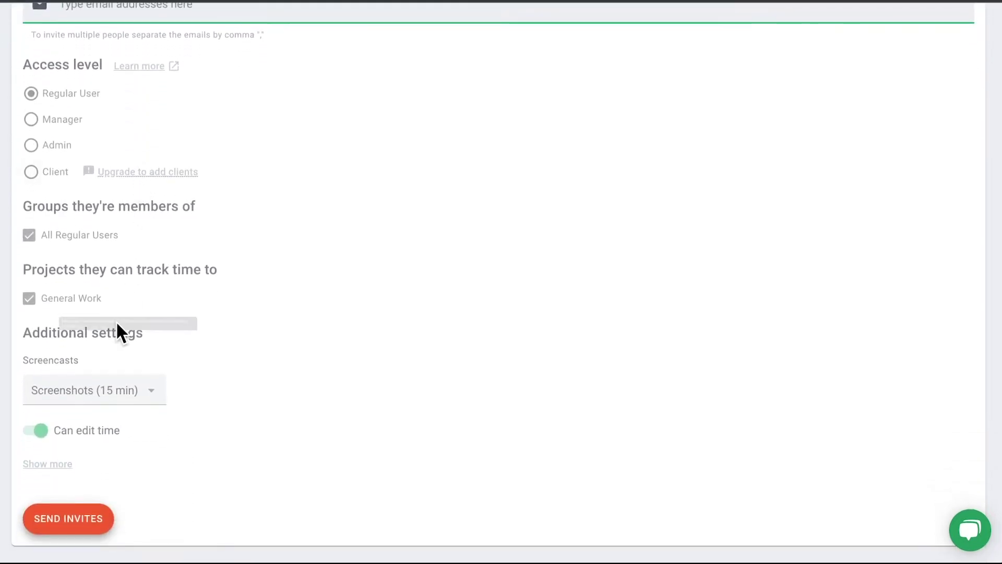
pyautogui.scroll(3, 727, 96)
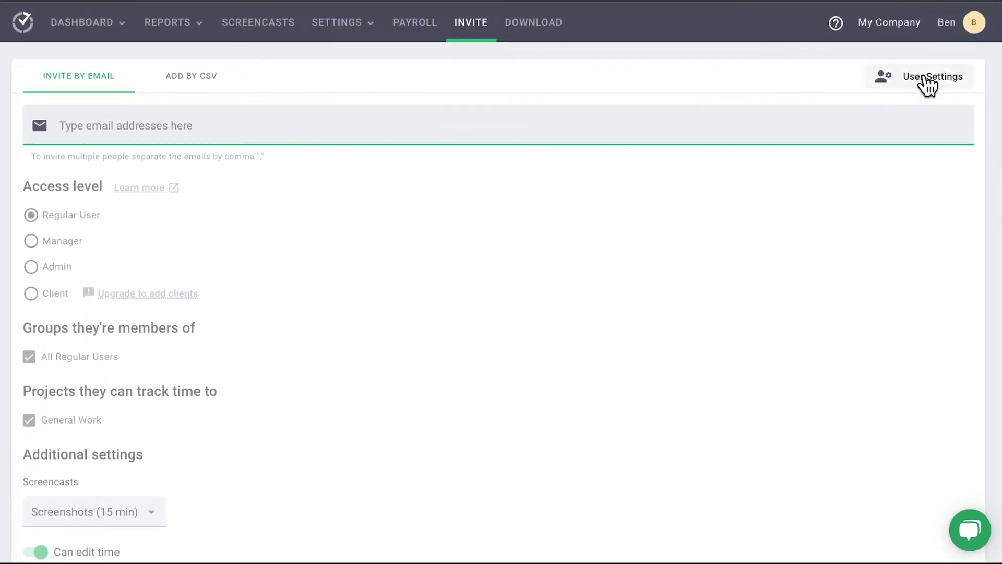
pyautogui.click(913, 84)
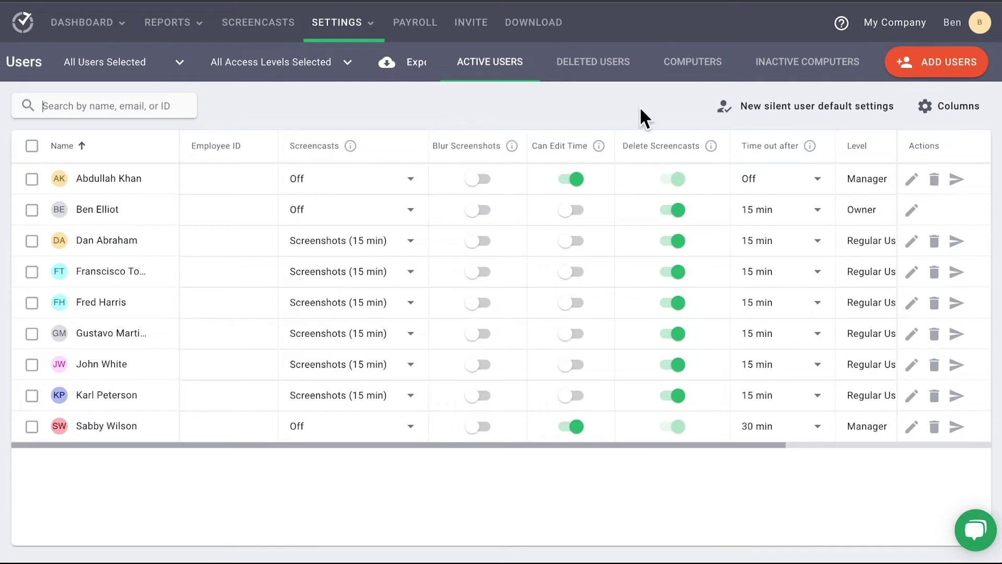
pyautogui.click(41, 100)
pyautogui.write('abdu')
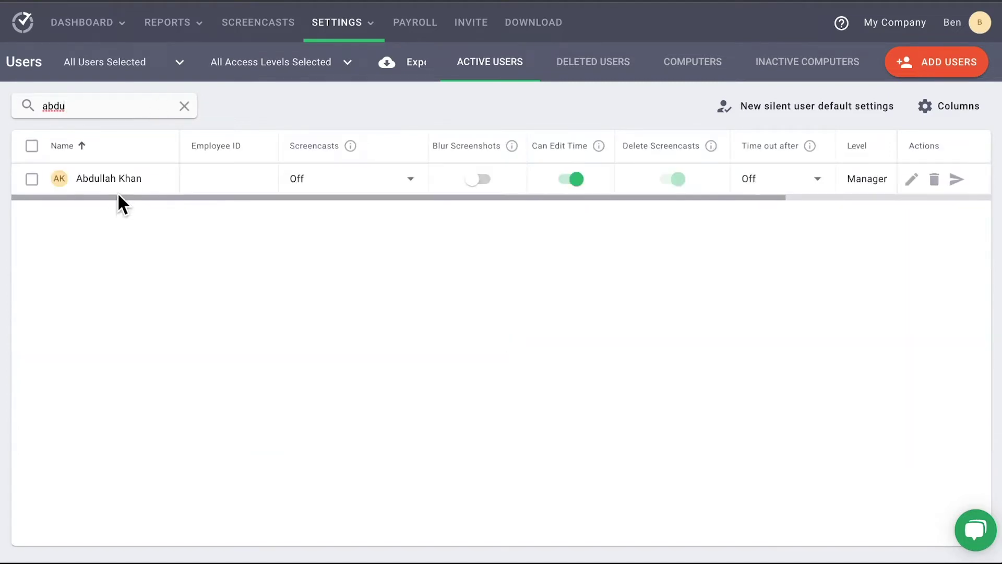
pyautogui.moveTo(69, 105); pyautogui.dragTo(26, 105)
pyautogui.press('BackSpace')
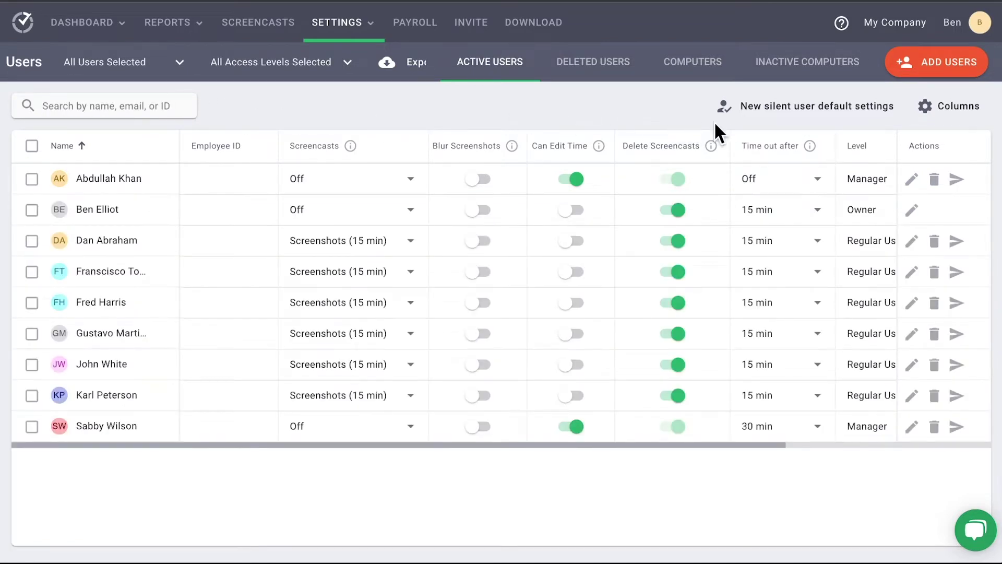
# Step: Save the new silent user defaults unchanged: screencasts Off, 15 min time-out
pyautogui.click(795, 109)
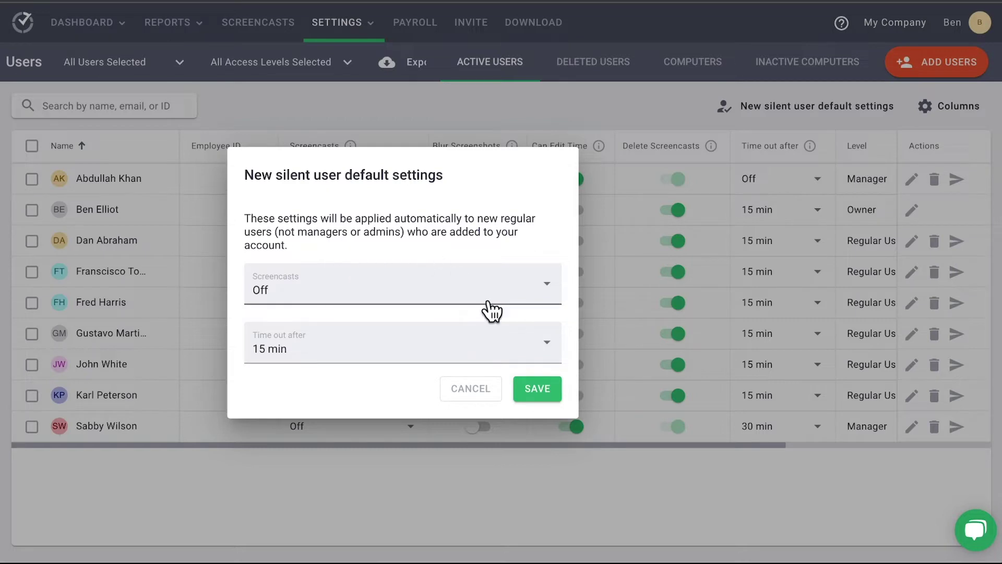
pyautogui.click(536, 397)
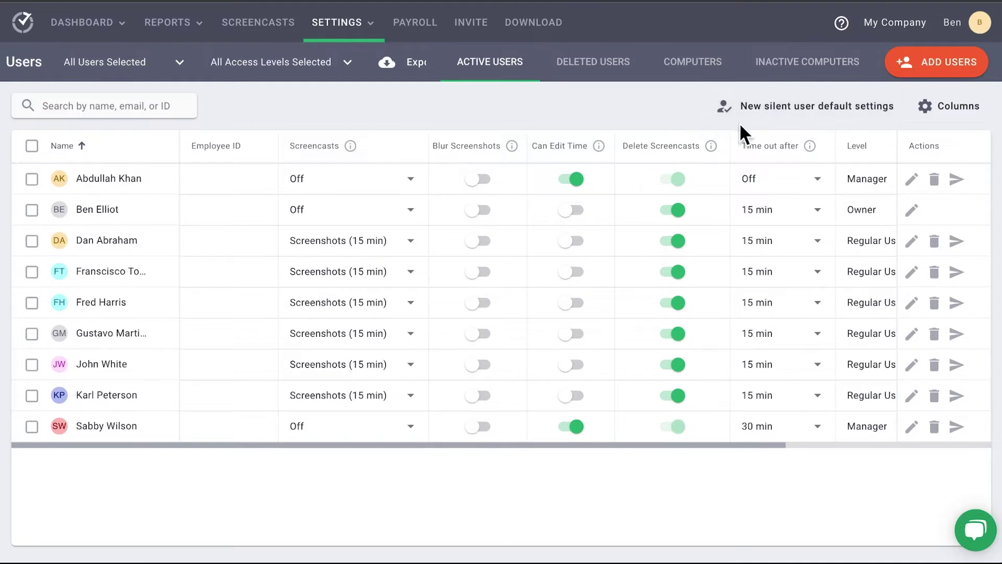
# Step: Enable the Date Added column, keeping the Screencasts & Edit Time columns shown
pyautogui.click(955, 115)
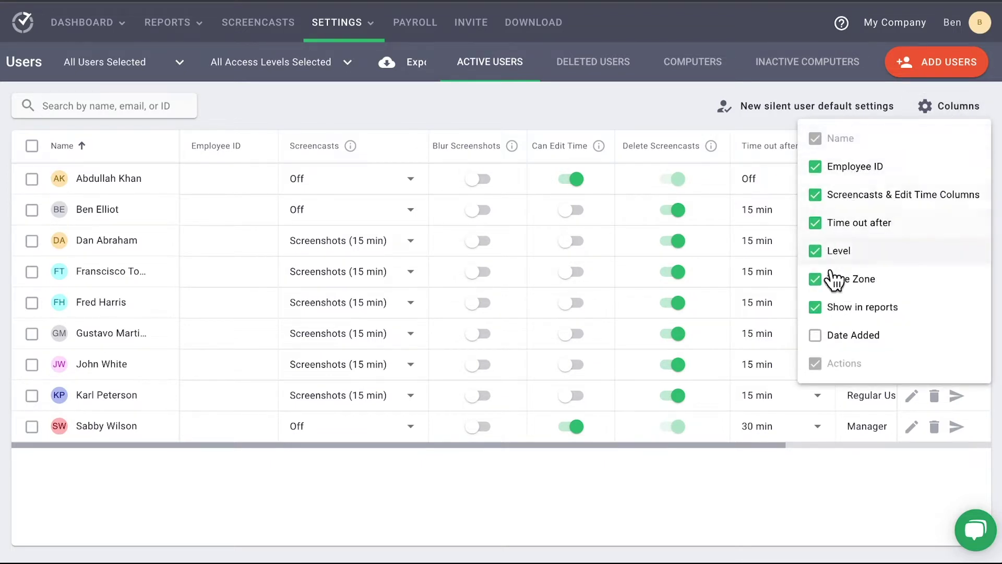
pyautogui.click(816, 338)
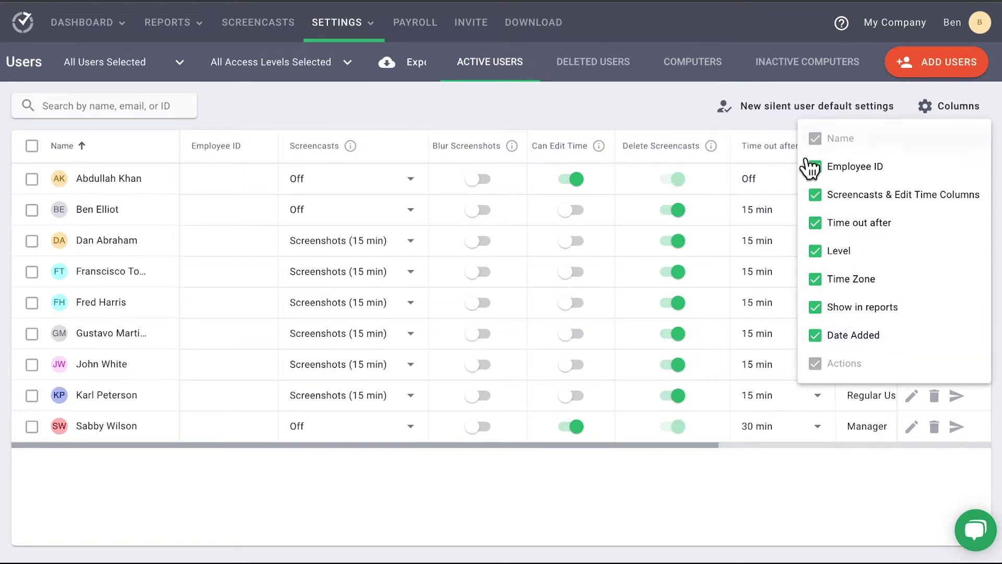
pyautogui.click(817, 199)
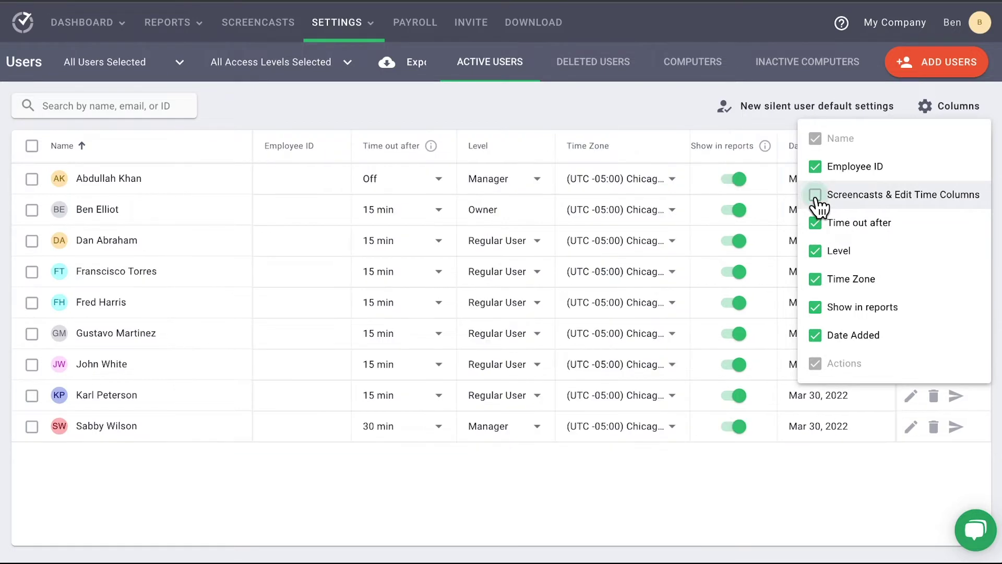
pyautogui.click(817, 199)
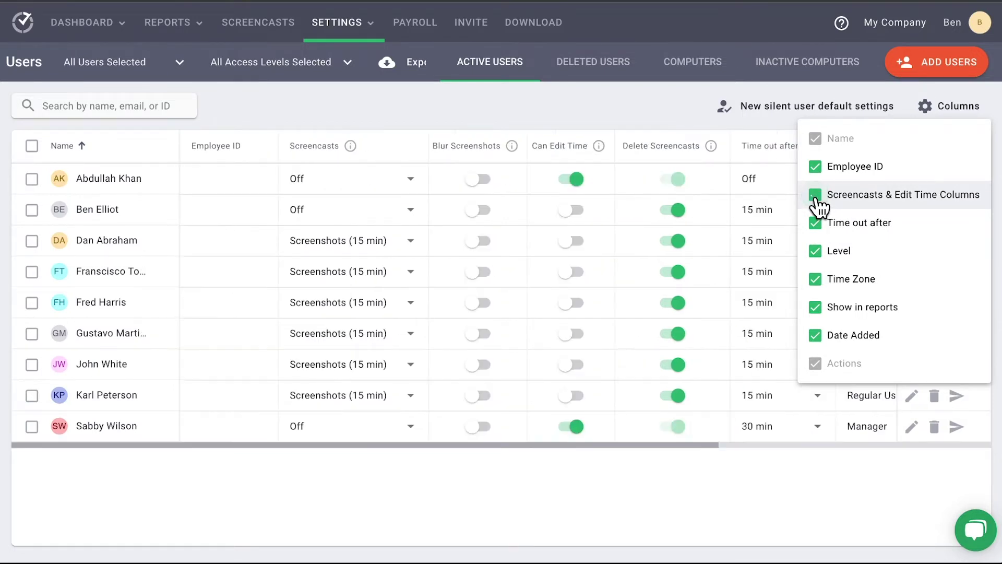
pyautogui.click(675, 108)
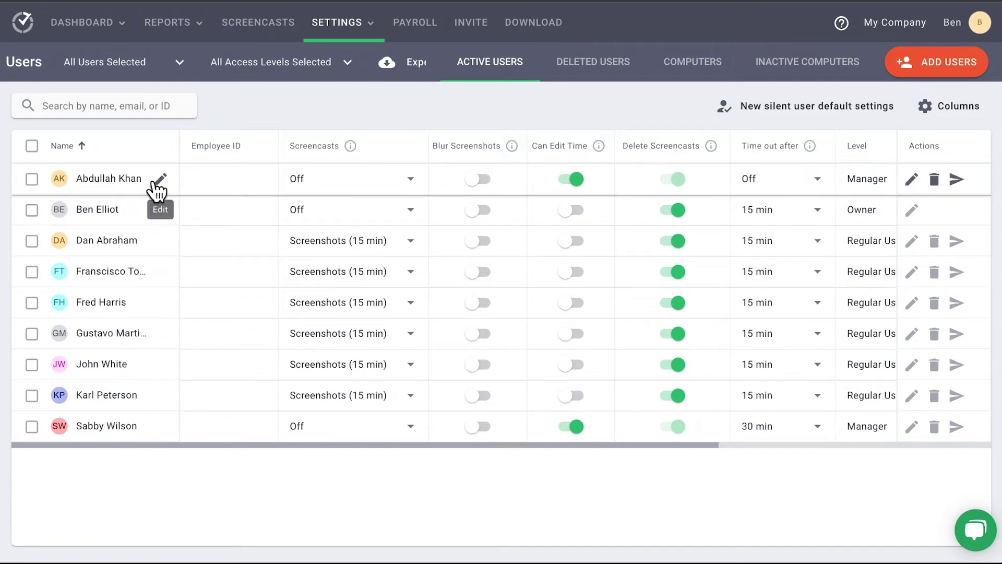
# Step: Select the second and third users in the table
pyautogui.click(33, 147)
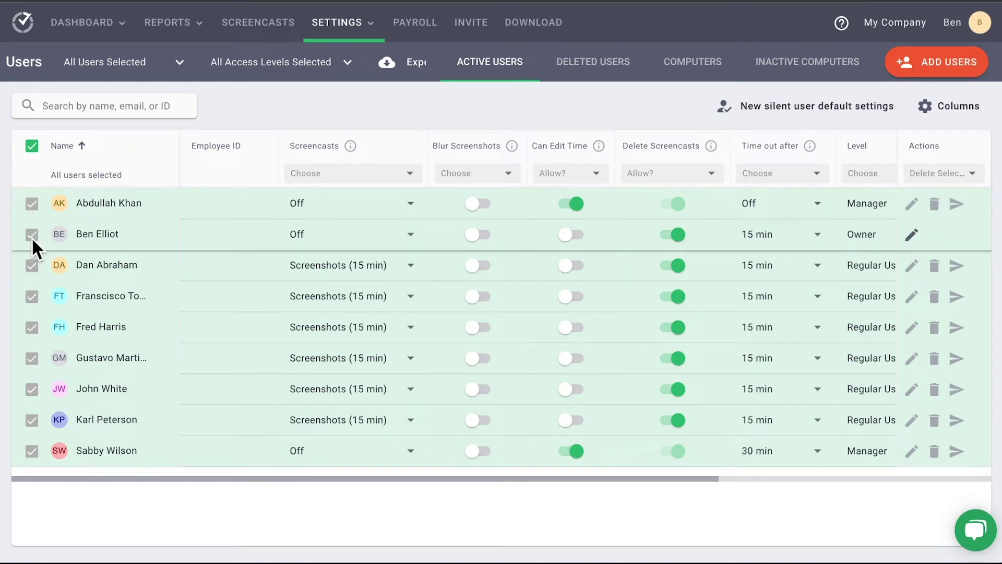
pyautogui.click(32, 146)
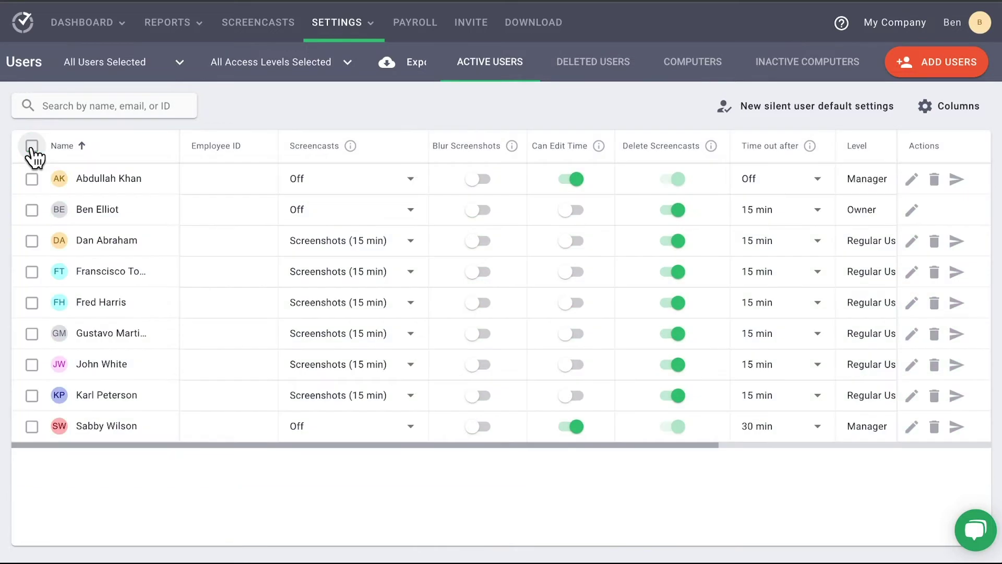
pyautogui.click(32, 210)
pyautogui.click(31, 266)
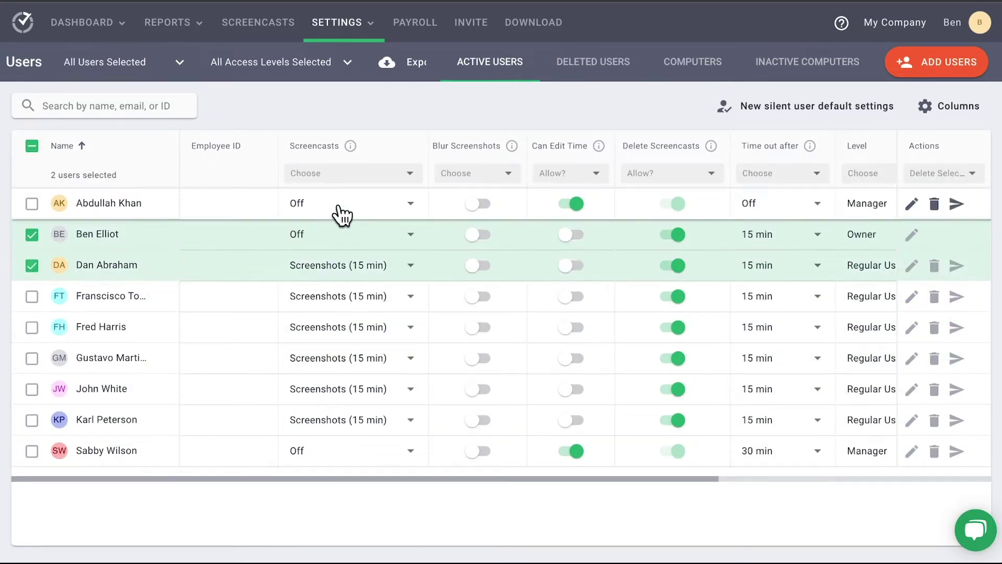
# Step: Set Blur Screenshots to Yes for the two selected users
pyautogui.click(414, 176)
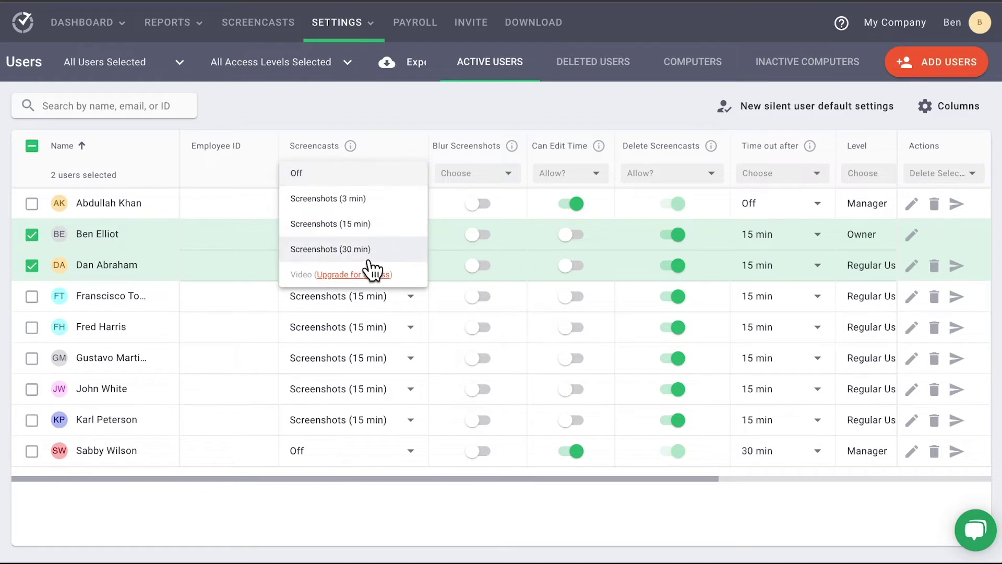
pyautogui.click(409, 101)
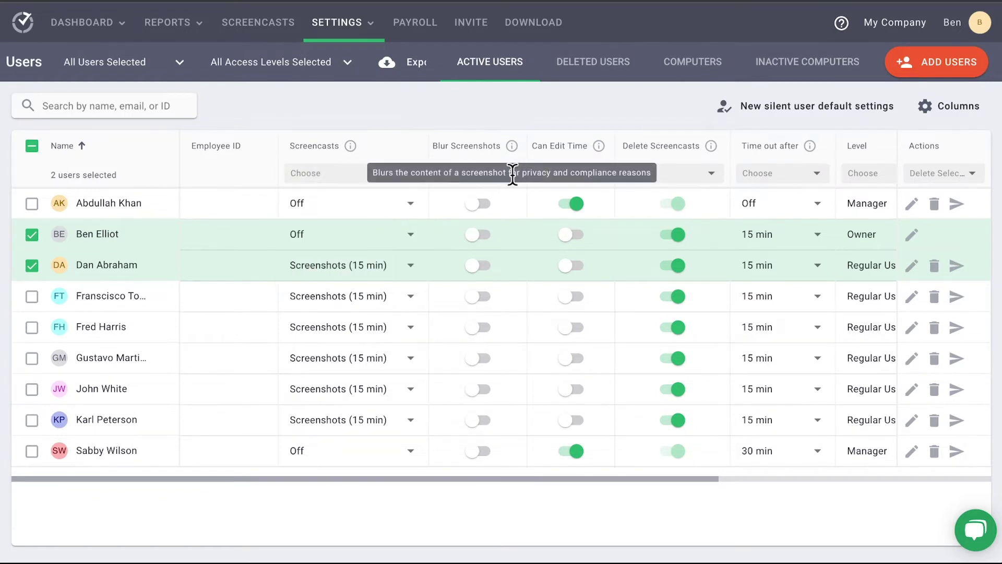
pyautogui.click(511, 182)
pyautogui.click(489, 198)
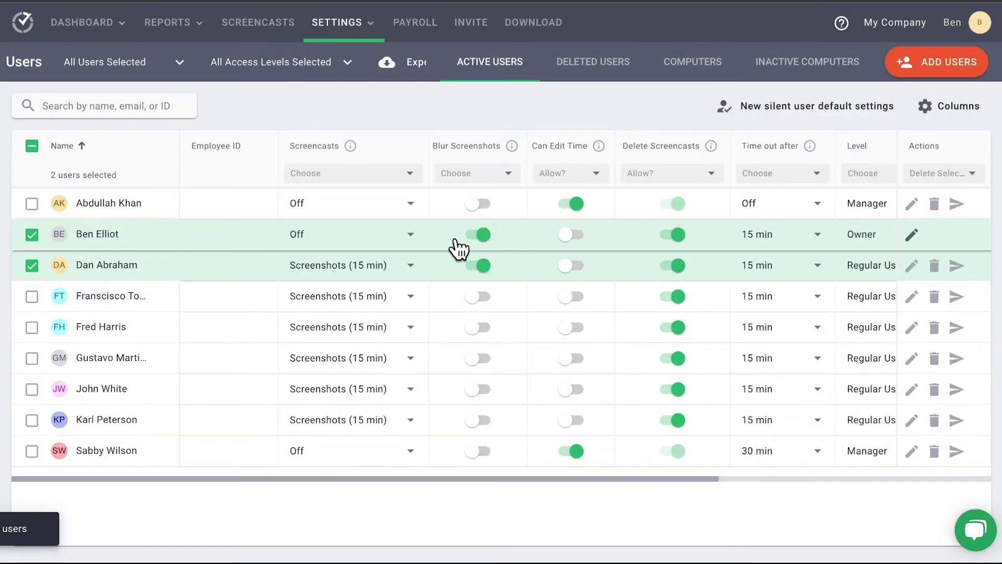
# Step: Clear the row selection and open the first user's settings panel
pyautogui.click(32, 147)
pyautogui.click(32, 147)
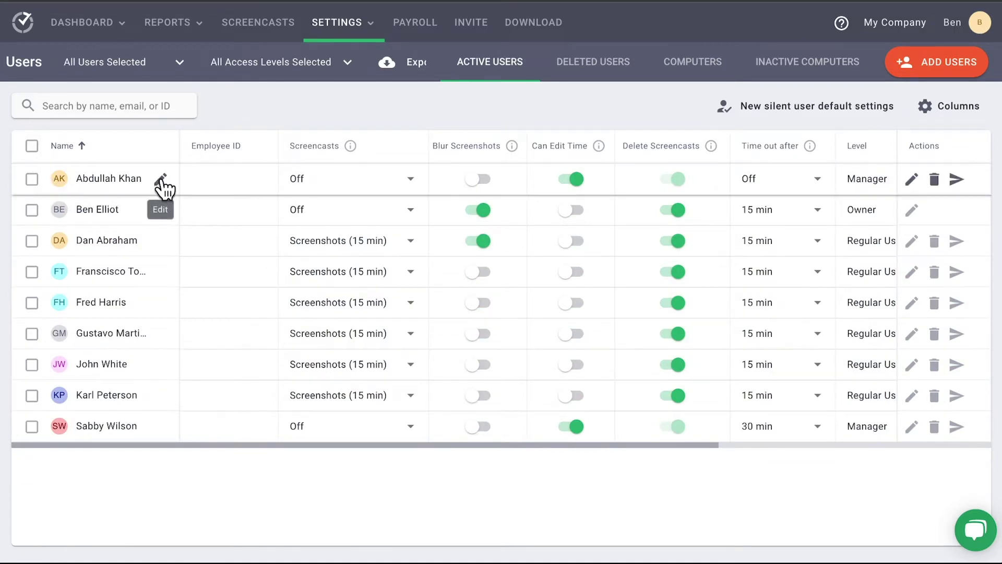
pyautogui.click(162, 183)
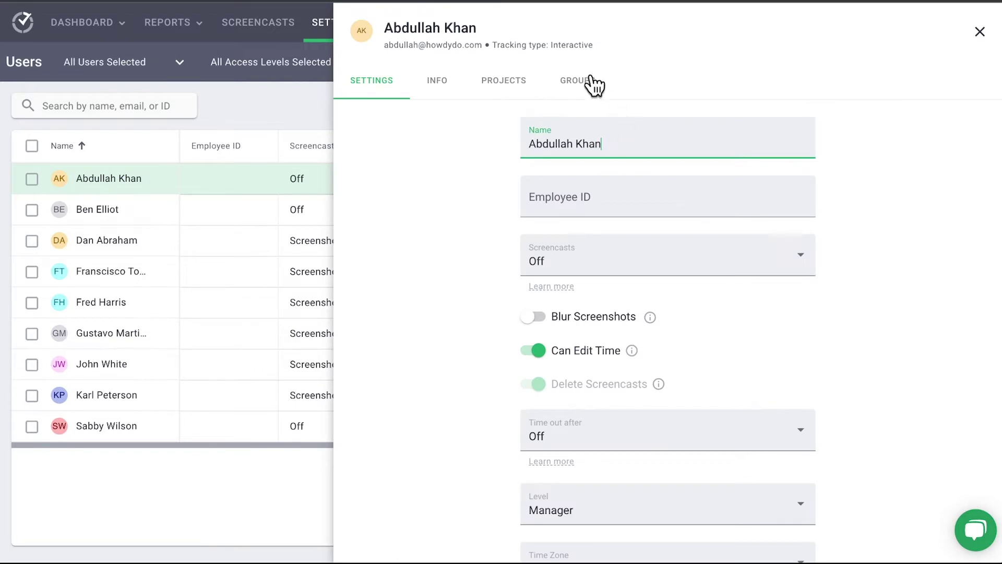
# Step: Switch the side panel to the second user, then the third user (Regular User, 15 min screenshots)
pyautogui.scroll(-1, 484, 156)
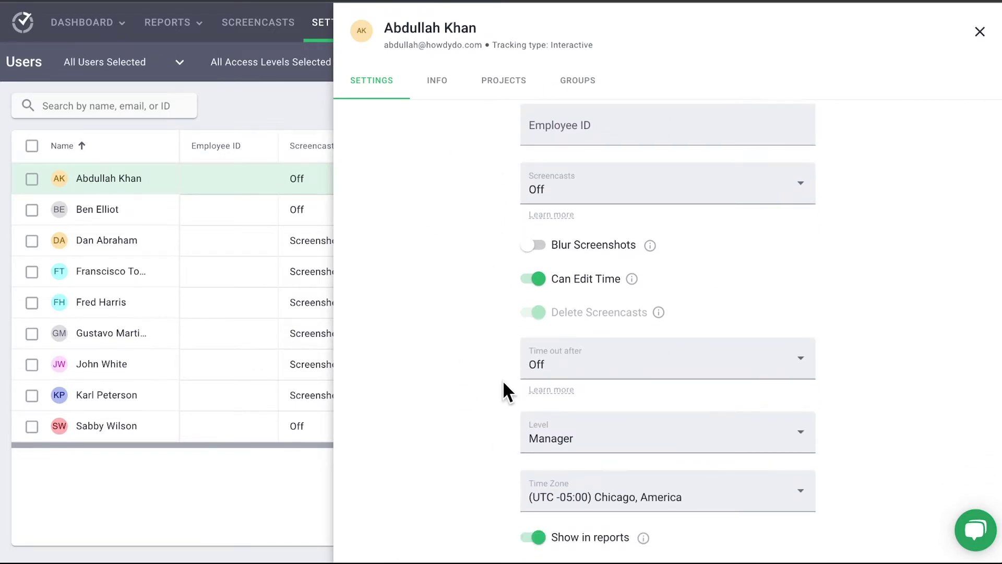
pyautogui.scroll(1, 503, 382)
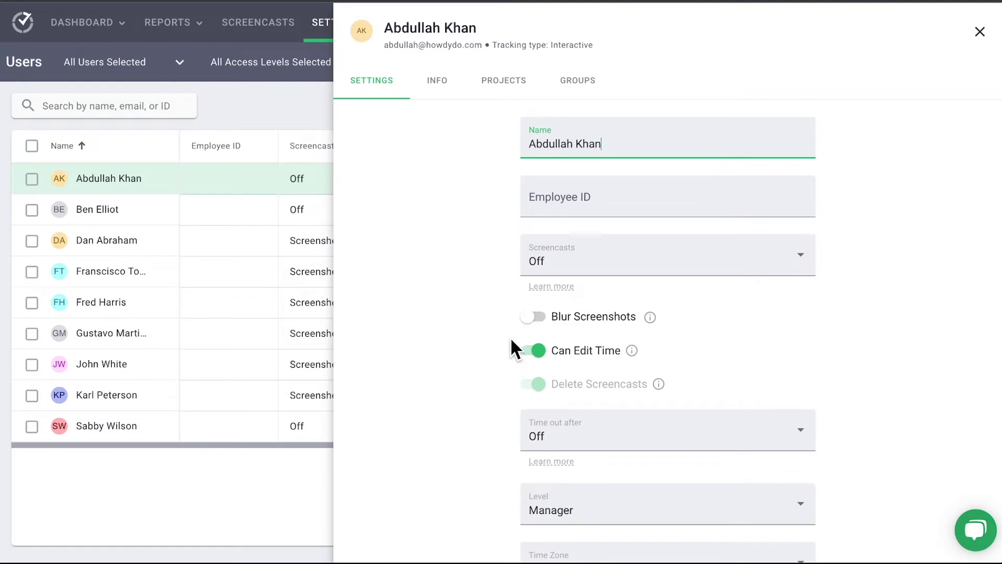
pyautogui.moveTo(116, 217)
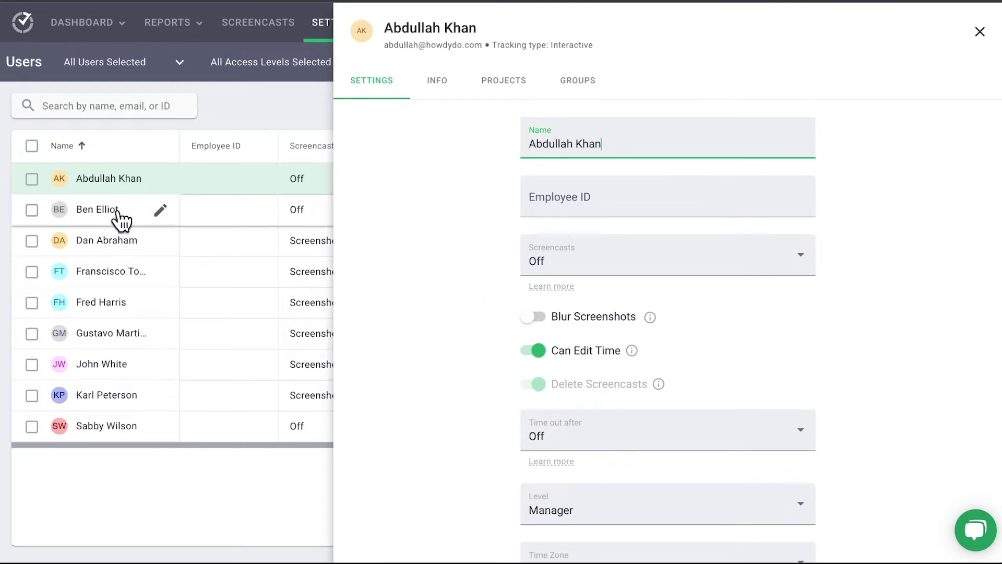
pyautogui.click(116, 217)
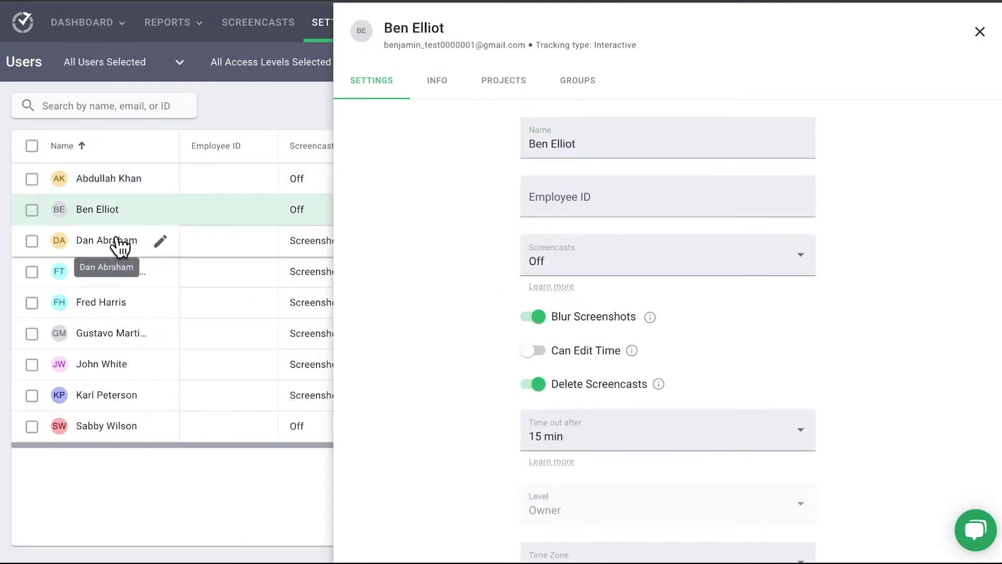
pyautogui.click(117, 241)
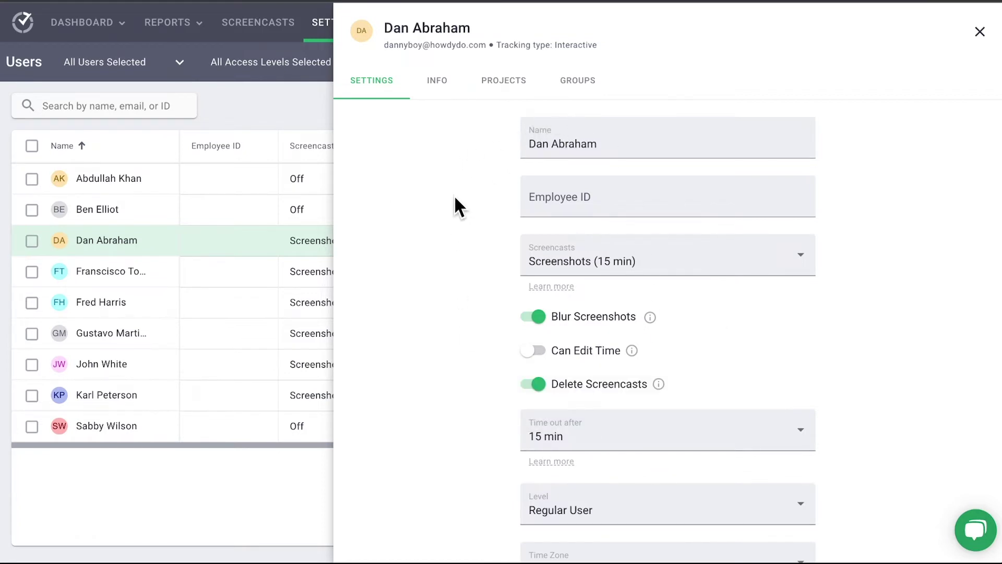
# Step: Review the user's Info, Projects (General Work) and Groups (All Regular Users), then close the panel
pyautogui.click(436, 89)
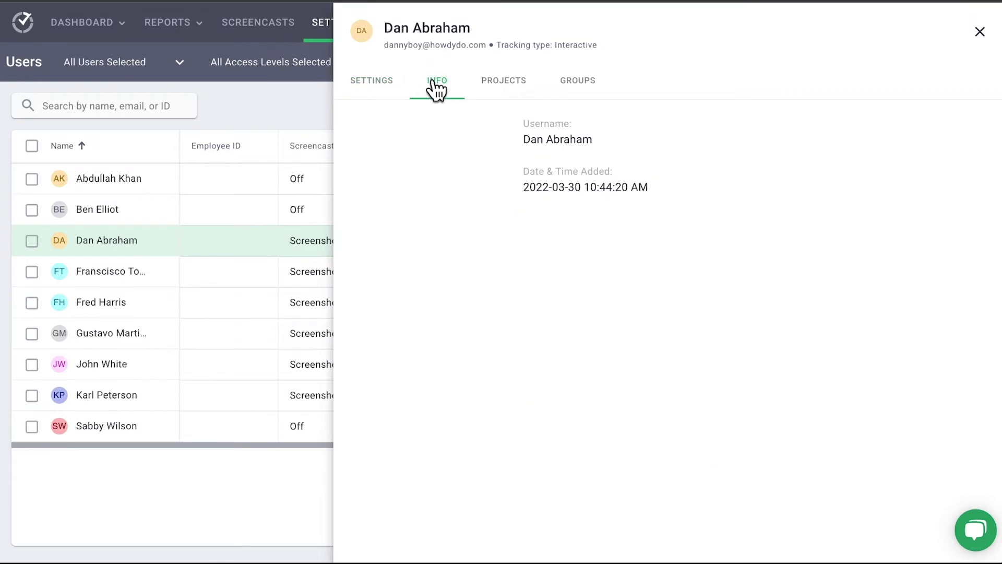
pyautogui.click(508, 84)
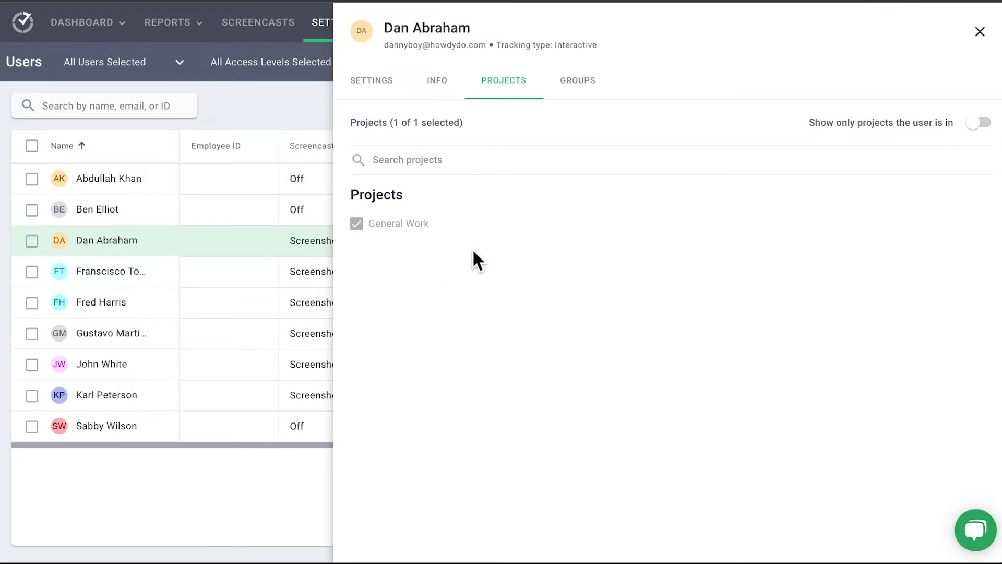
pyautogui.click(568, 95)
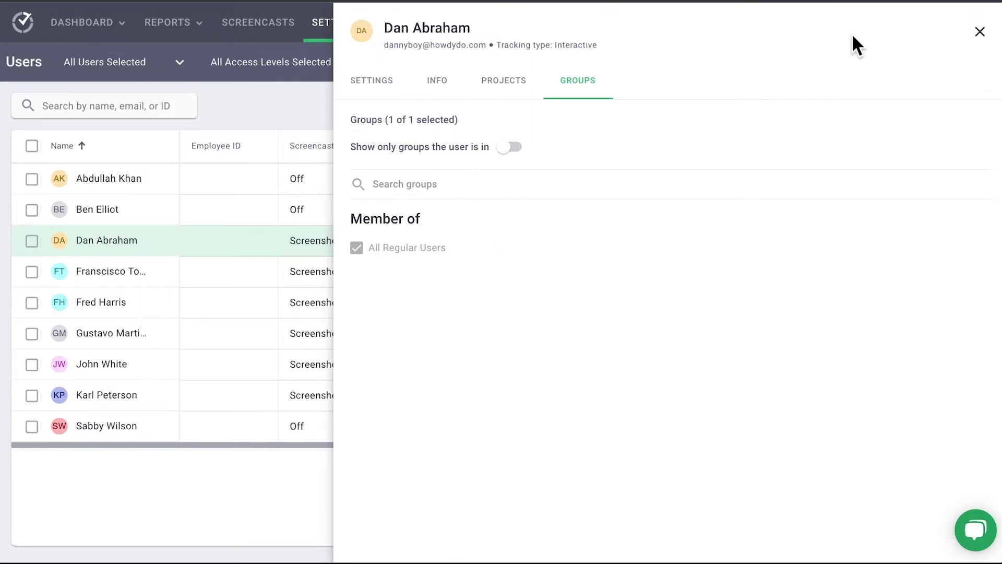
pyautogui.click(980, 32)
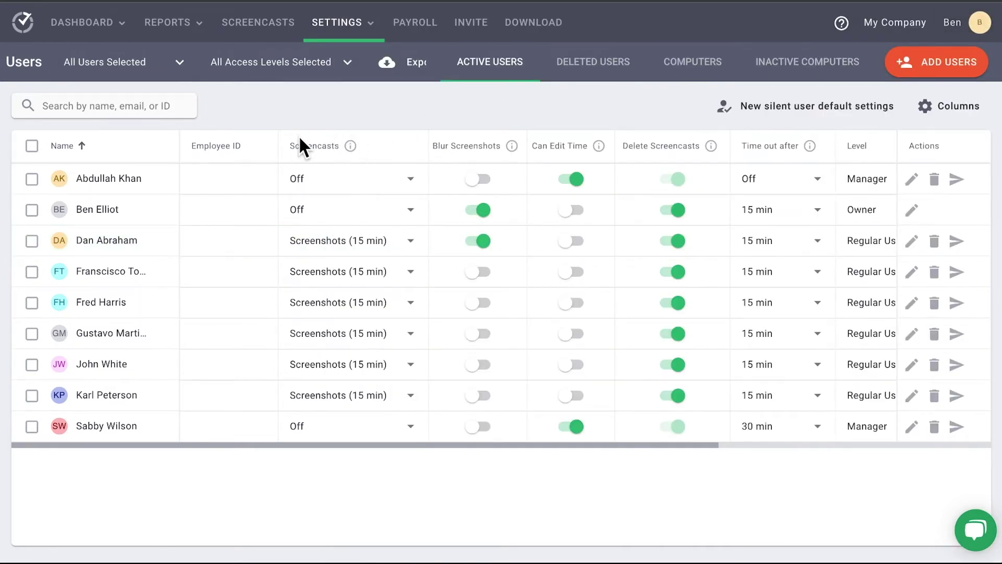
# Step: Set the third user's Screencasts to Off in the table
pyautogui.click(411, 247)
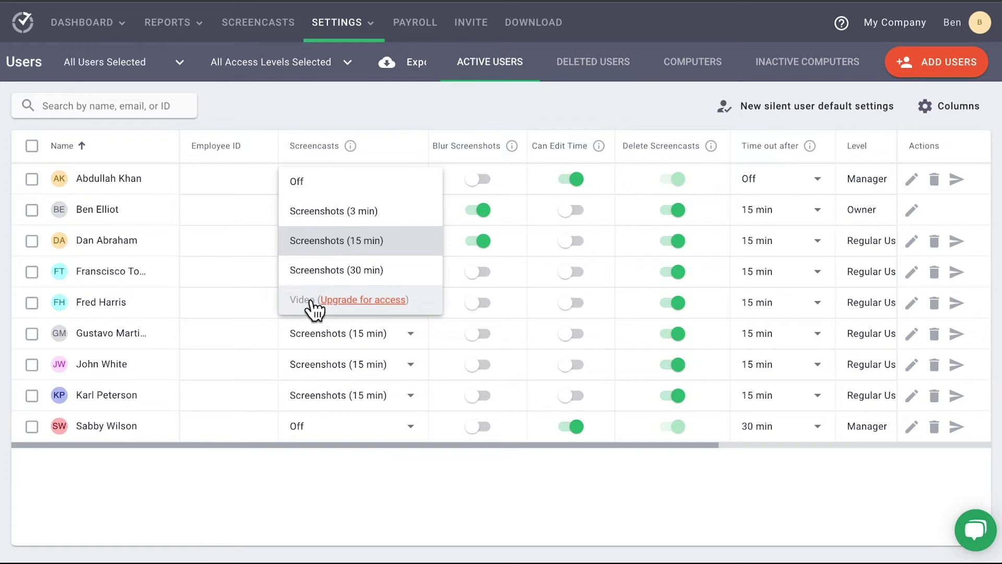
pyautogui.click(307, 186)
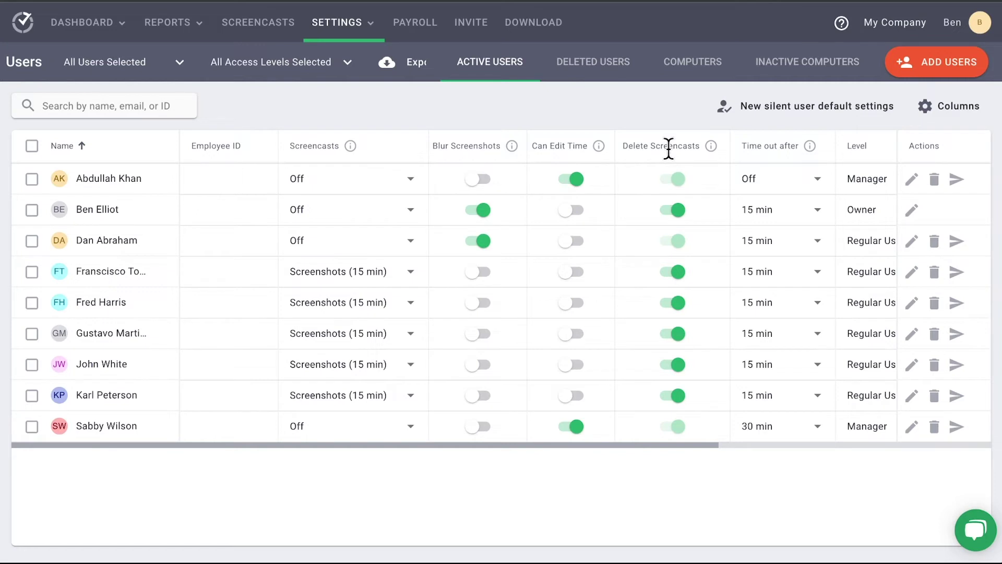
# Step: Switch off Delete Screencasts for the fifth and fourth users
pyautogui.click(675, 307)
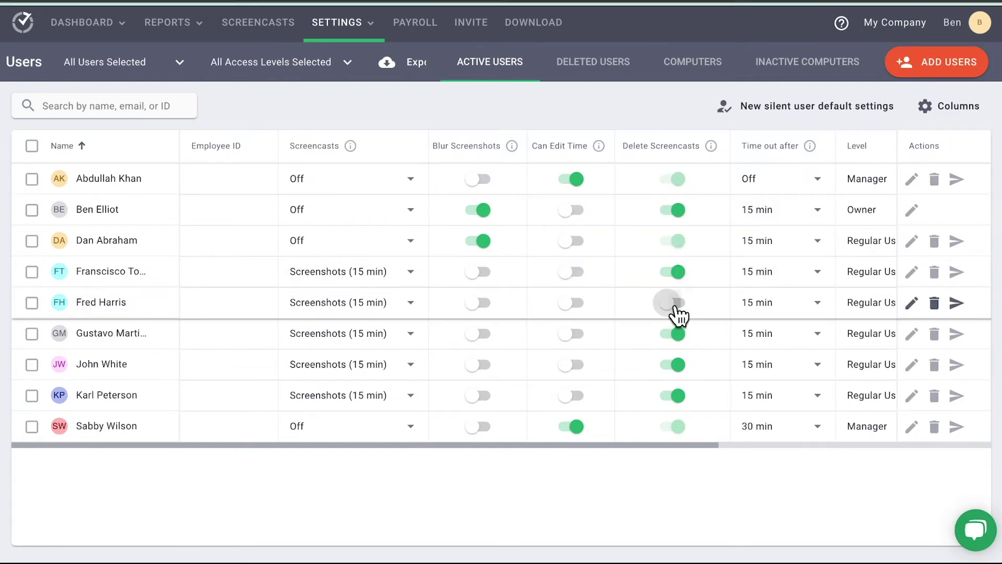
pyautogui.click(677, 277)
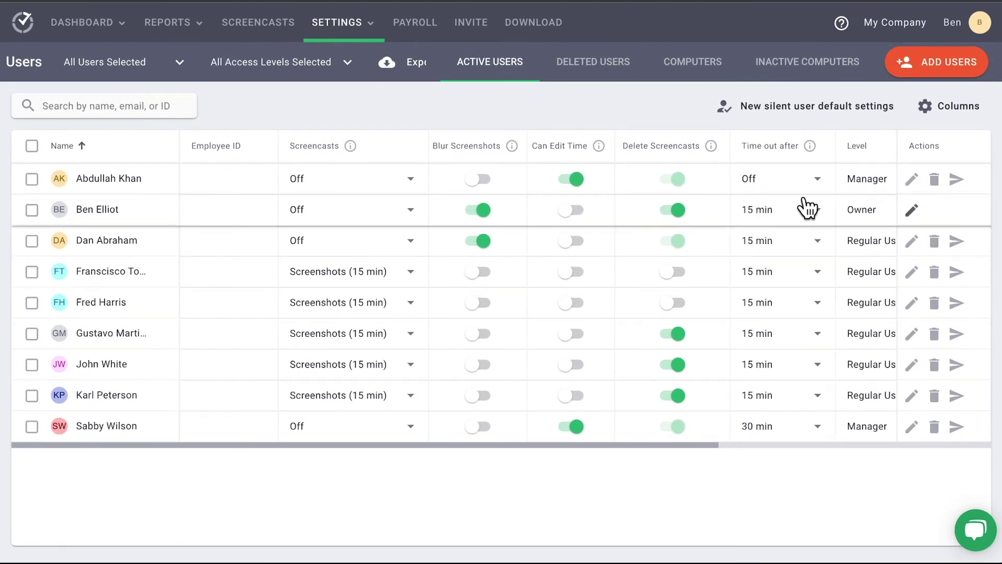
# Step: Change the Owner's Time out after setting from 15 min to Off
pyautogui.click(817, 212)
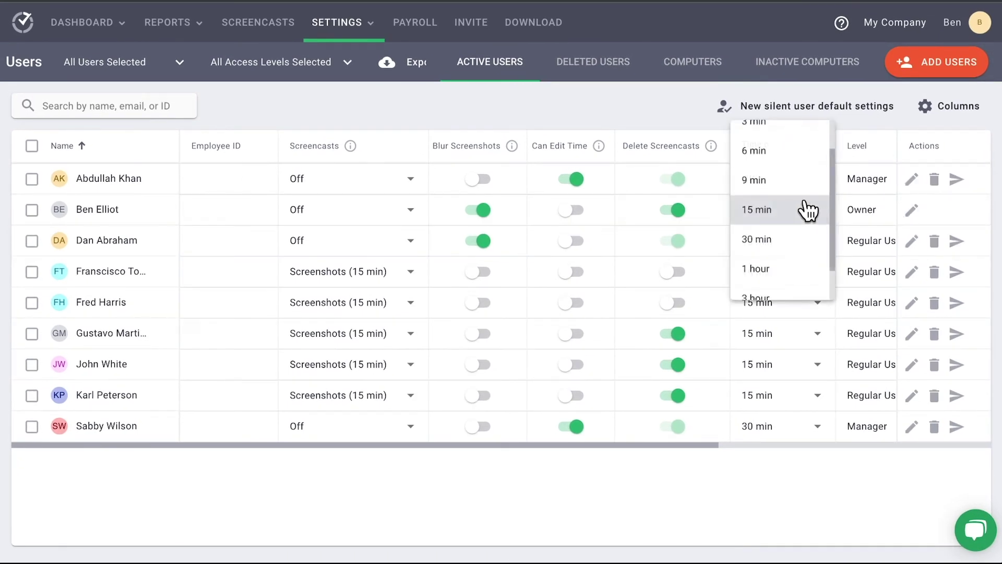
pyautogui.scroll(1, 810, 207)
pyautogui.scroll(-1, 809, 210)
pyautogui.scroll(-2, 809, 209)
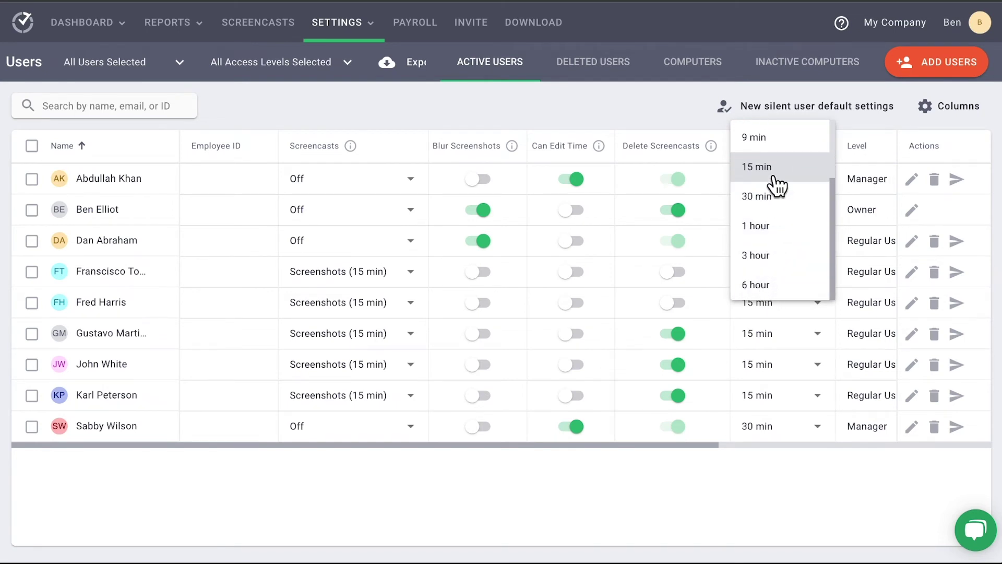
pyautogui.scroll(3, 781, 183)
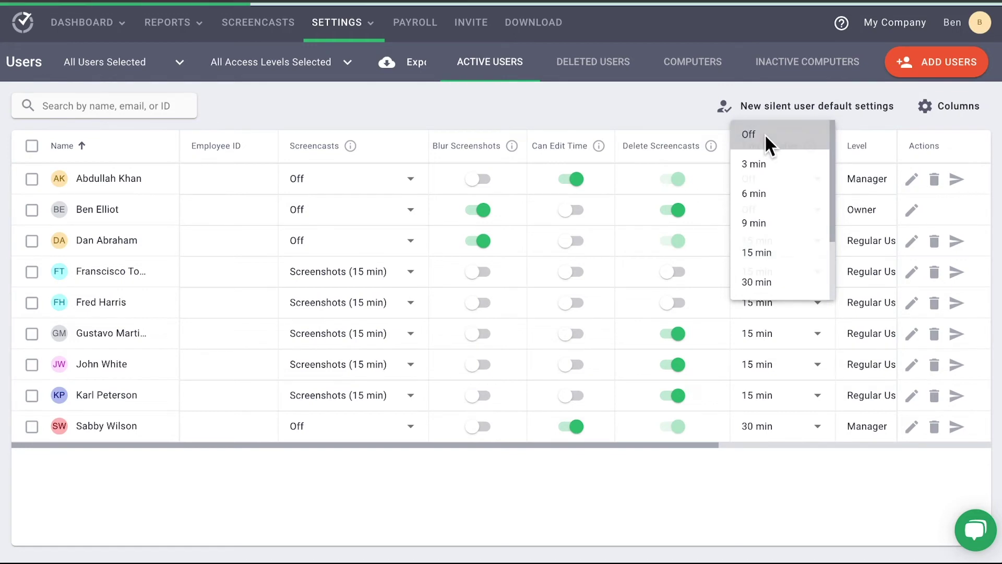
pyautogui.click(765, 134)
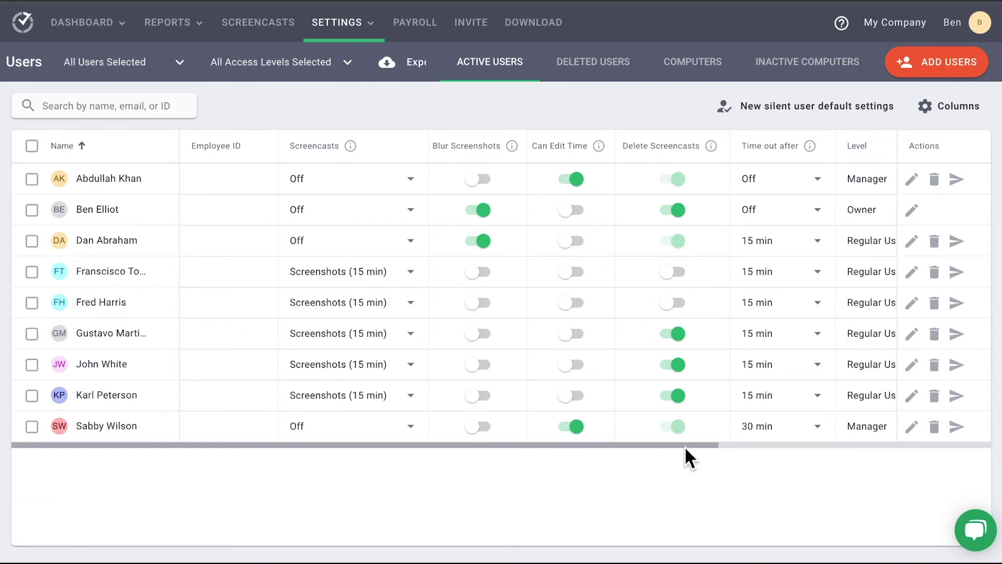
pyautogui.moveTo(684, 445); pyautogui.dragTo(789, 441)
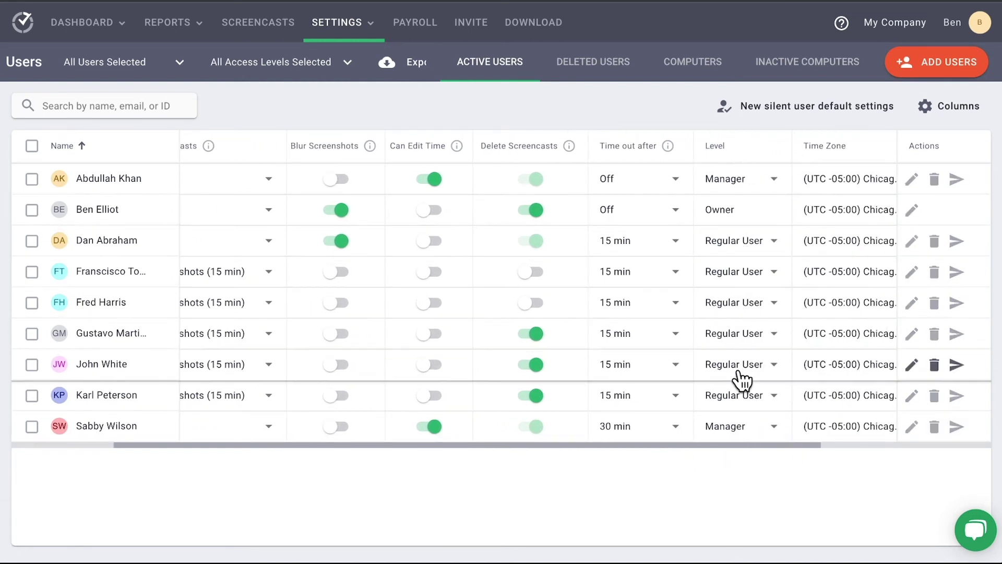
# Step: Scroll the table right to the Level, Time Zone and Show in reports columns, leaving levels unchanged
pyautogui.click(772, 182)
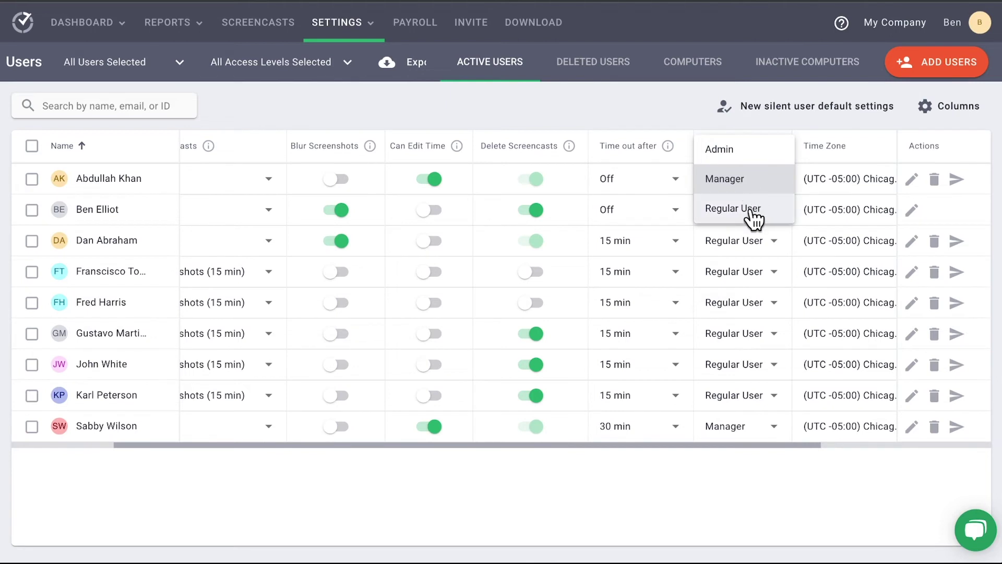
pyautogui.click(689, 118)
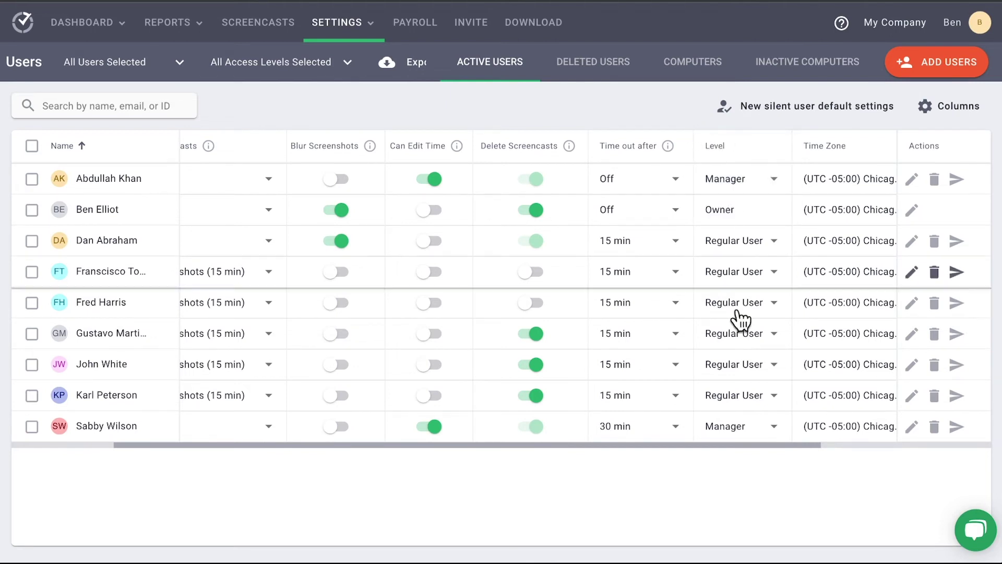
pyautogui.hscroll(5, 727, 421)
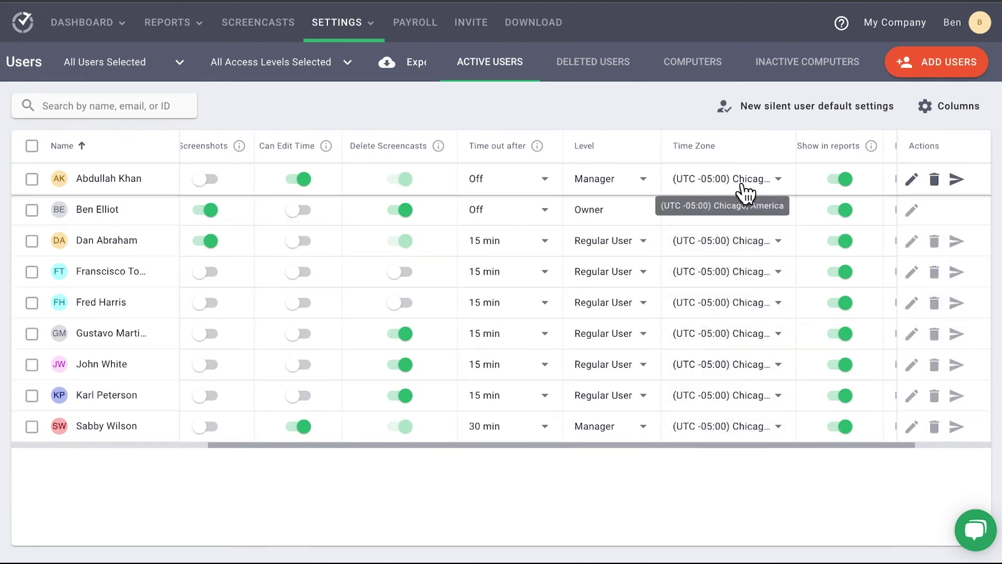
pyautogui.hscroll(3, 745, 193)
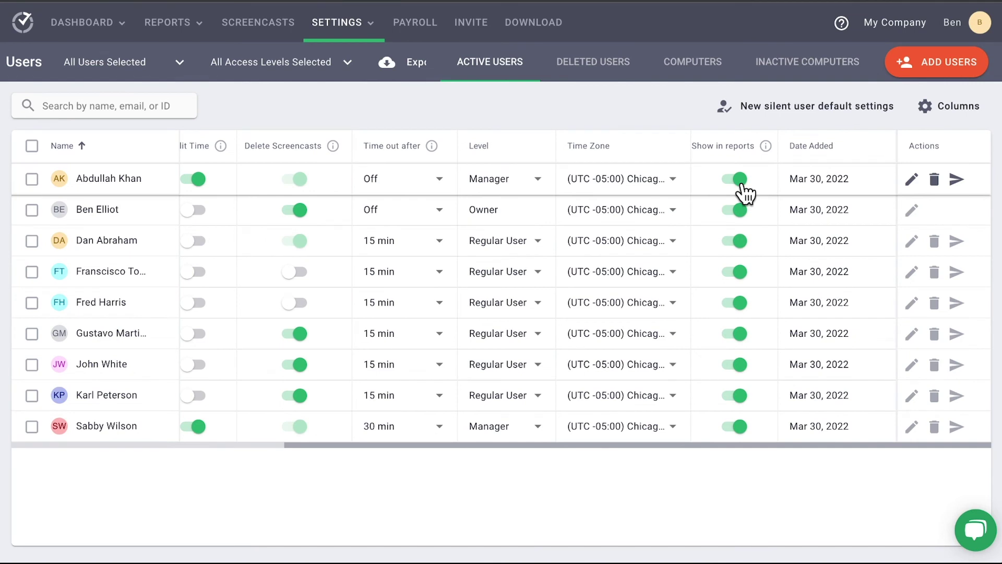
# Step: Switch off Show in reports for the first, third and fifth users in the table
pyautogui.click(741, 183)
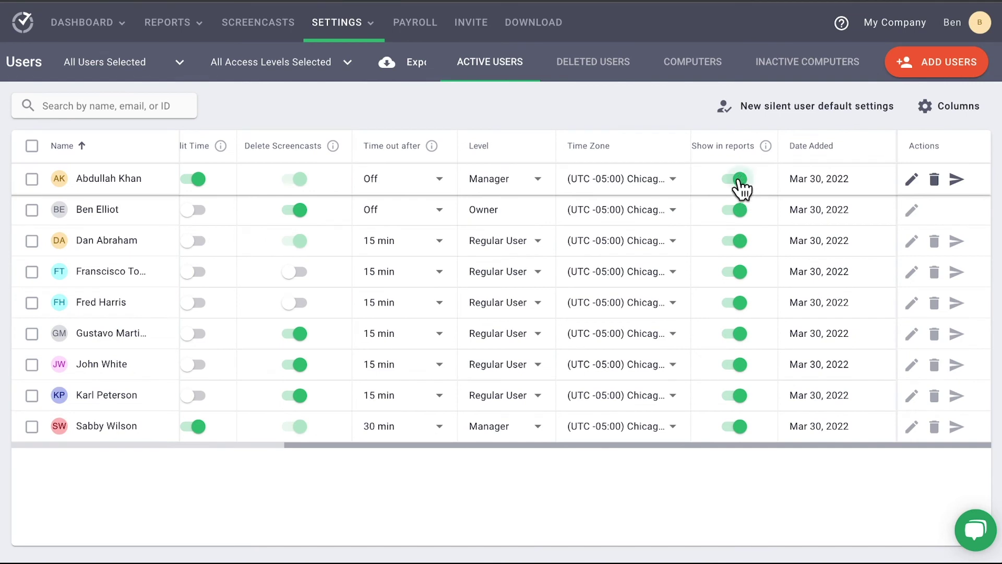
pyautogui.click(737, 242)
pyautogui.click(740, 301)
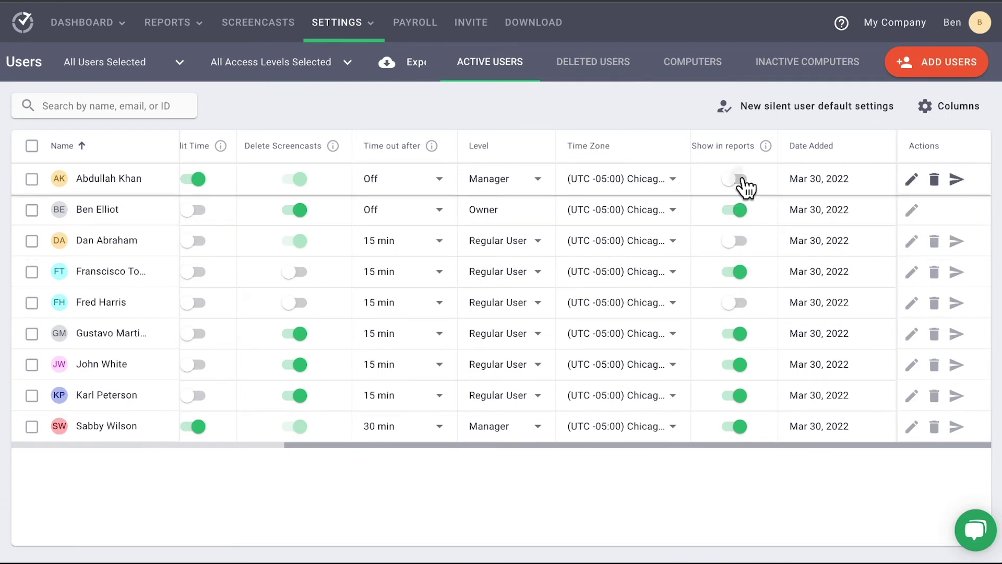
pyautogui.click(912, 179)
# Step: Close the side panel, then delete the first-row Manager and confirm with DELETE
pyautogui.click(981, 33)
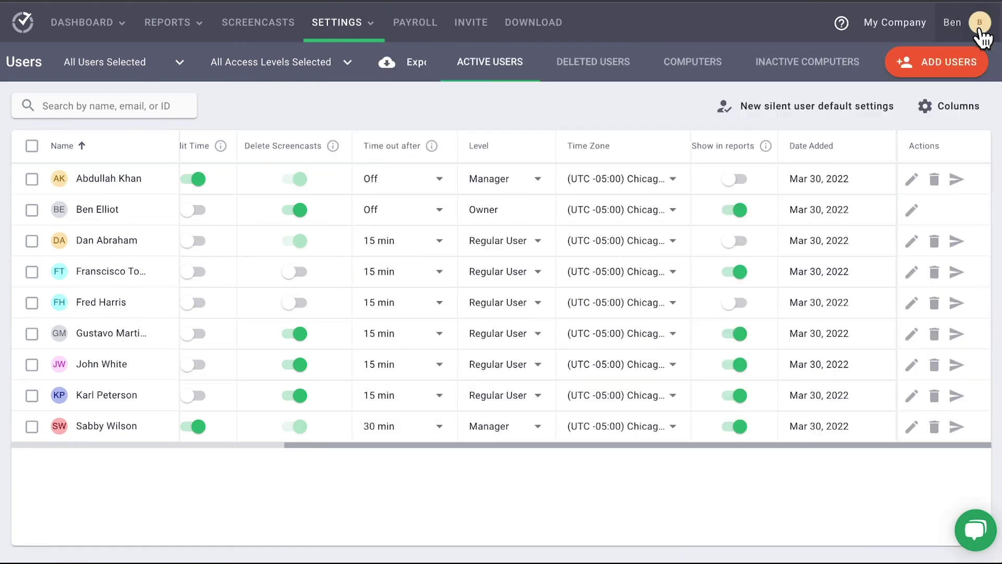
pyautogui.click(935, 178)
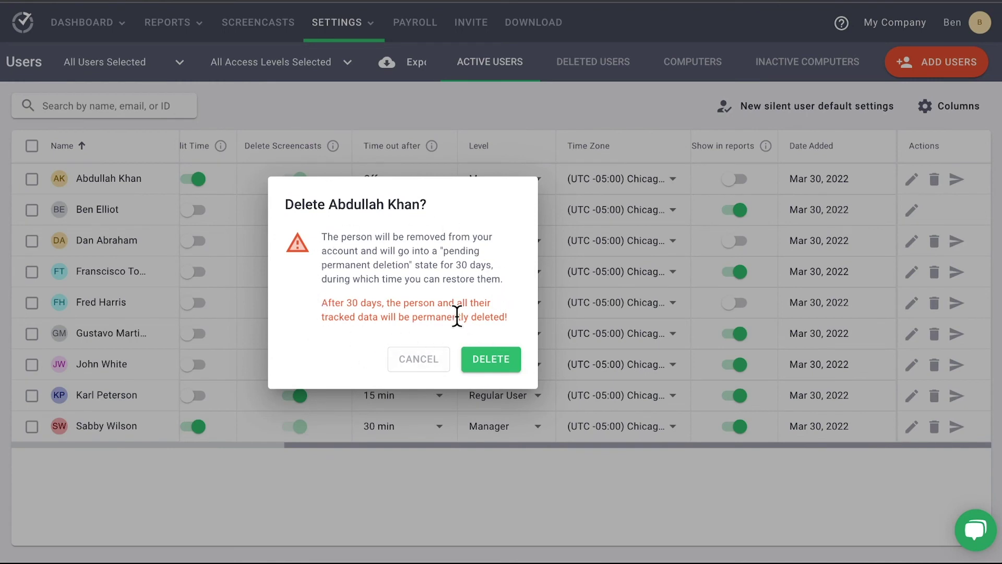
pyautogui.click(483, 361)
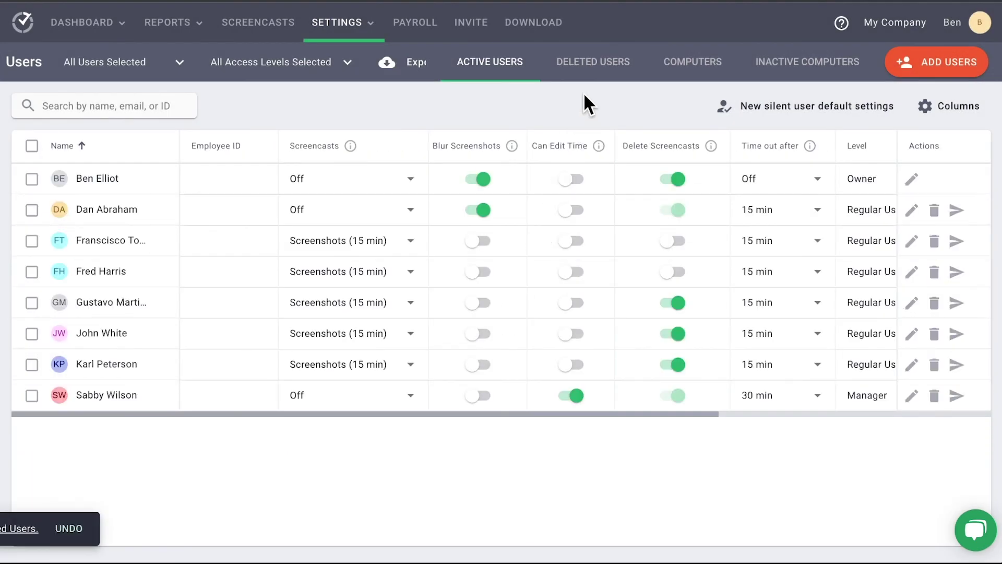
# Step: Restore the Manager from the Deleted Users list and return to Active Users
pyautogui.click(595, 71)
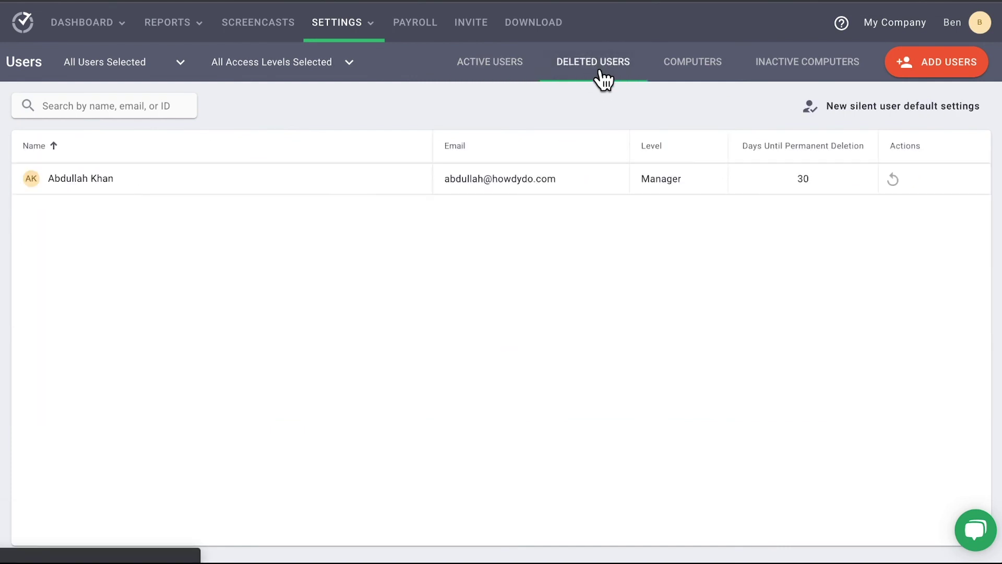
pyautogui.click(893, 179)
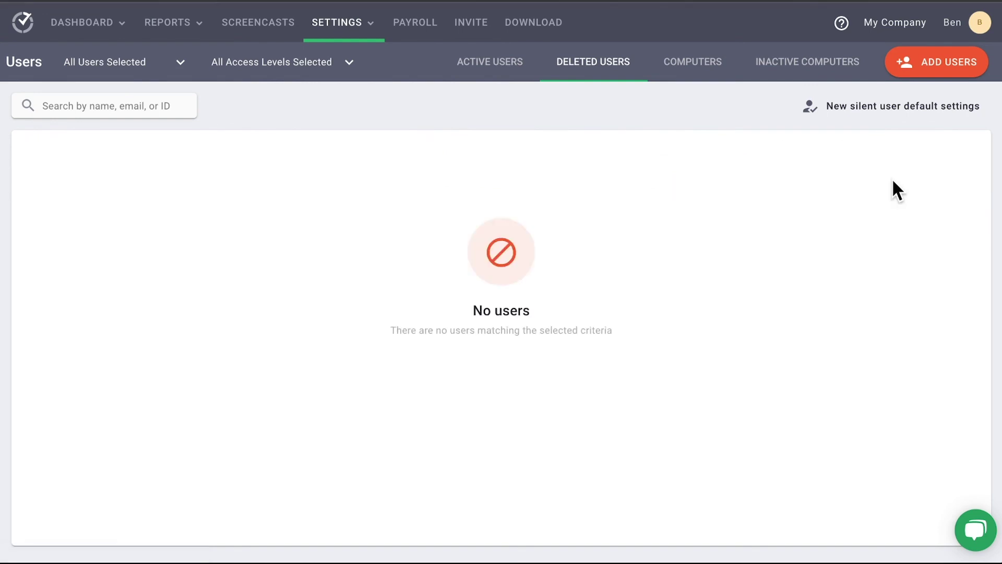
pyautogui.click(492, 67)
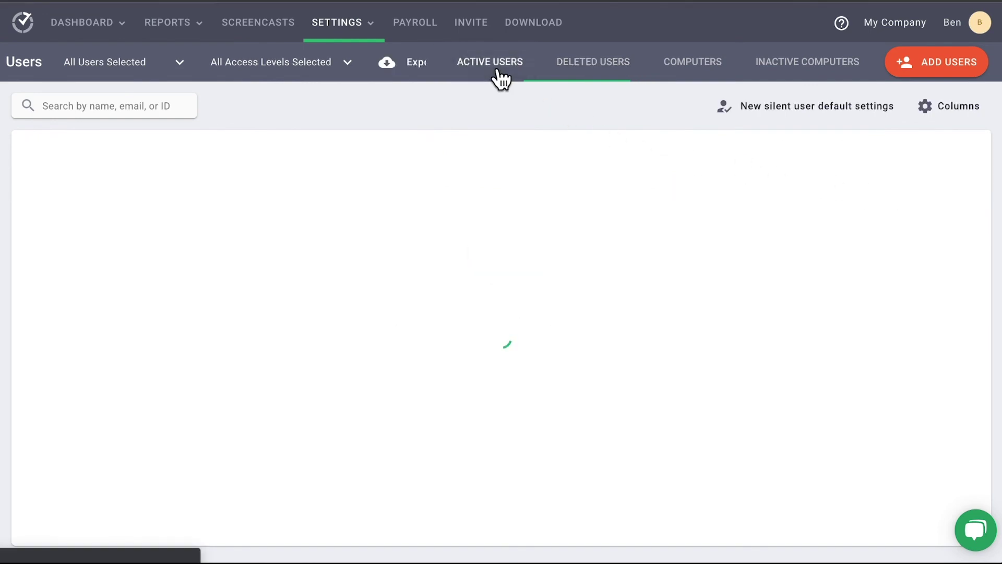